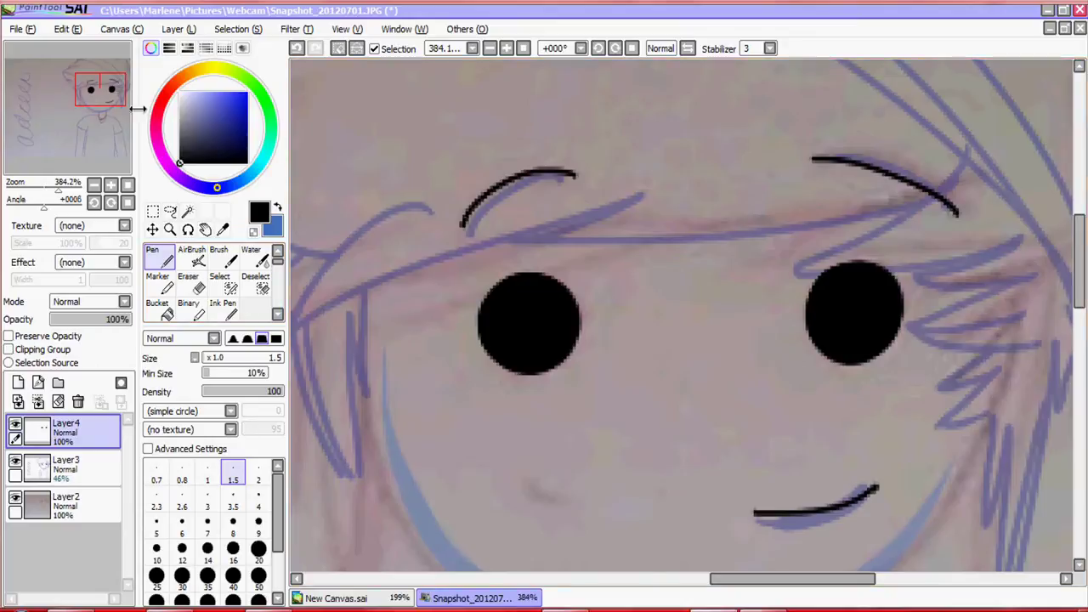
# Ink the jagged hair strands beside the right eye and the long pointed locks below them with the 1.5 px black pen.
pyautogui.moveTo(138, 108); pyautogui.dragTo(102, 89)
pyautogui.scroll(3, 62, 132)
pyautogui.scroll(-1, 62, 132)
pyautogui.moveTo(875, 327)
pyautogui.mouseDown()
pyautogui.moveTo(670, 370)
pyautogui.moveTo(798, 213)
pyautogui.moveTo(507, 93)
pyautogui.mouseUp()
pyautogui.moveTo(744, 89); pyautogui.dragTo(803, 191)
pyautogui.moveTo(497, 255)
pyautogui.mouseDown()
pyautogui.moveTo(554, 376)
pyautogui.moveTo(595, 127)
pyautogui.mouseUp()
pyautogui.moveTo(714, 213)
pyautogui.mouseDown()
pyautogui.moveTo(689, 459)
pyautogui.moveTo(663, 255)
pyautogui.mouseUp()
pyautogui.moveTo(706, 170); pyautogui.dragTo(659, 484)
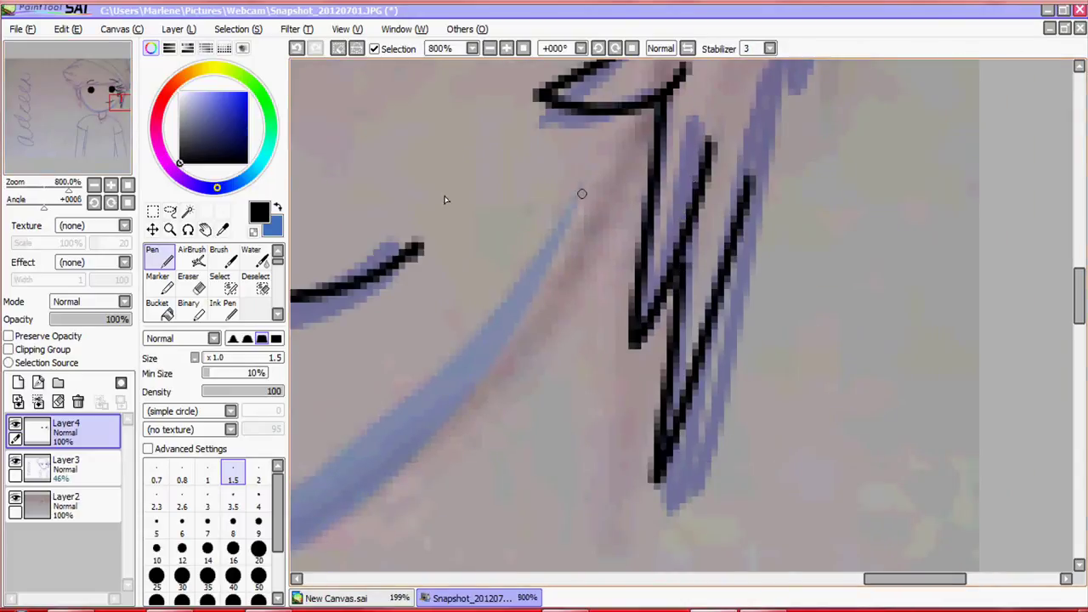
# Ink the outer edge of the long side lock, undoing the misplaced stroke and redrawing it down to the tip.
pyautogui.moveTo(581, 194); pyautogui.dragTo(379, 400)
pyautogui.moveTo(608, 132); pyautogui.dragTo(556, 196)
pyautogui.moveTo(113, 109); pyautogui.dragTo(116, 113)
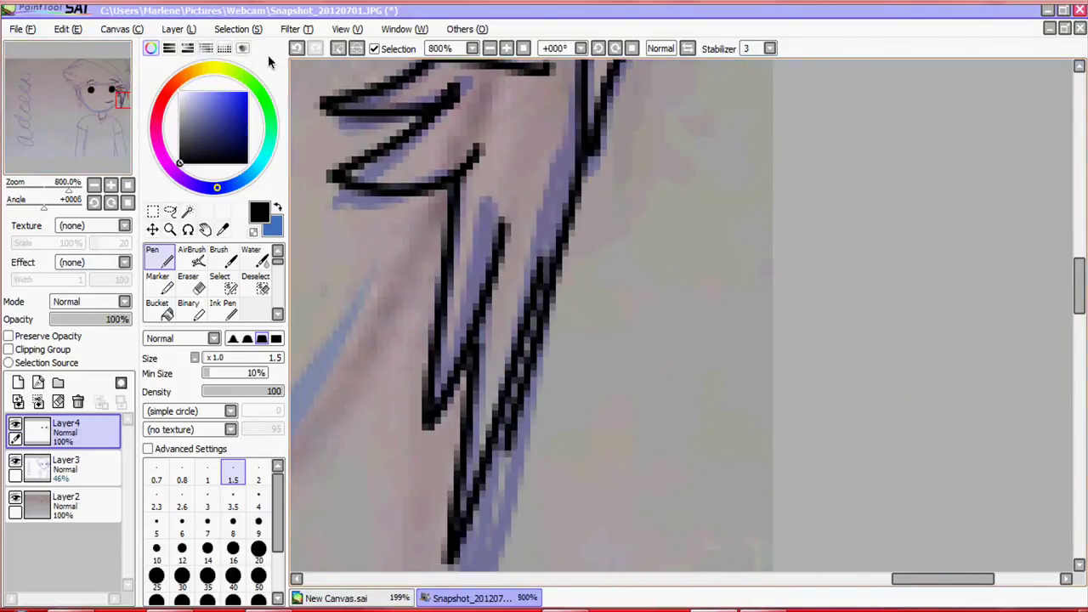
pyautogui.hotkey('ctrl', 'z')
pyautogui.moveTo(361, 116); pyautogui.dragTo(310, 64)
pyautogui.moveTo(486, 195); pyautogui.dragTo(409, 488)
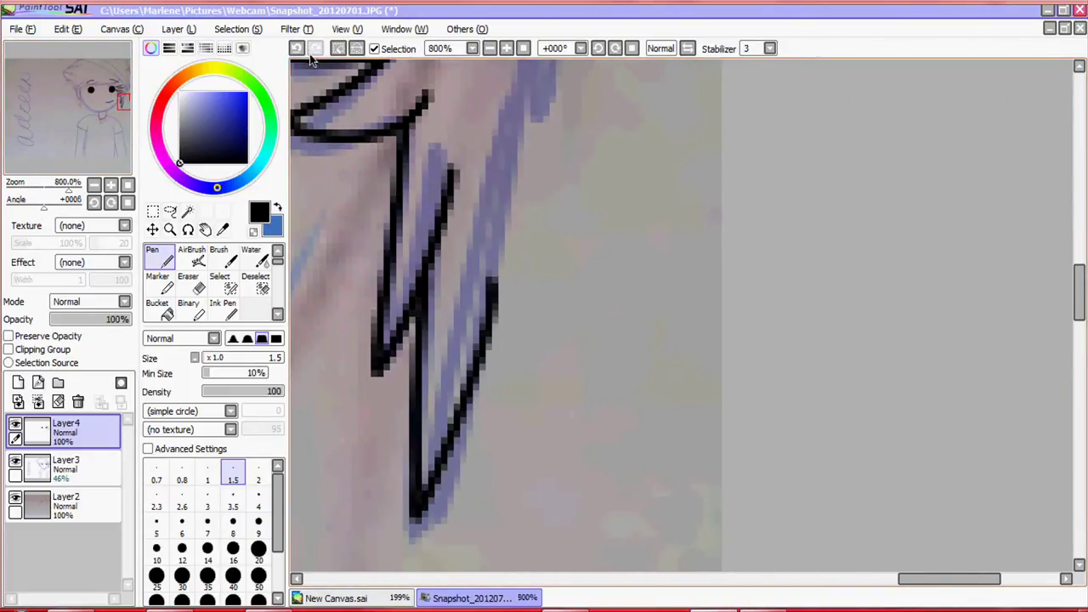
# Ink the pointed fringe strand above the right eye and join the side strand to the eye.
pyautogui.moveTo(425, 331)
pyautogui.mouseDown()
pyautogui.moveTo(570, 224)
pyautogui.moveTo(344, 150)
pyautogui.mouseUp()
pyautogui.moveTo(811, 120); pyautogui.dragTo(442, 336)
pyautogui.moveTo(672, 372); pyautogui.dragTo(731, 348)
pyautogui.press('e')
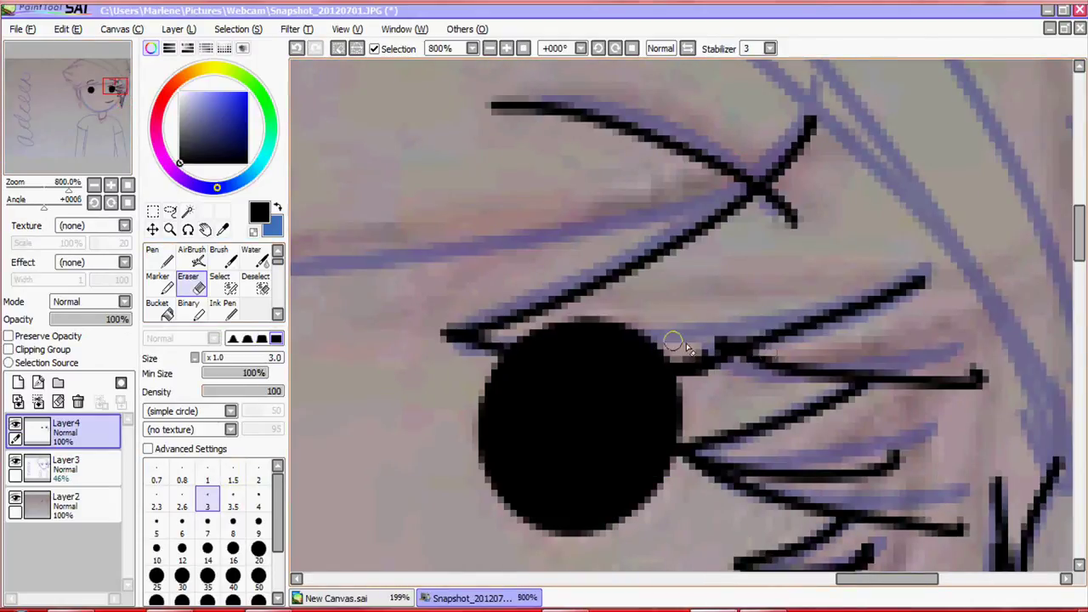
pyautogui.press('n')
# Ink the lower edge of the fringe across the forehead and trim its left end.
pyautogui.moveTo(68, 187); pyautogui.dragTo(18, 225)
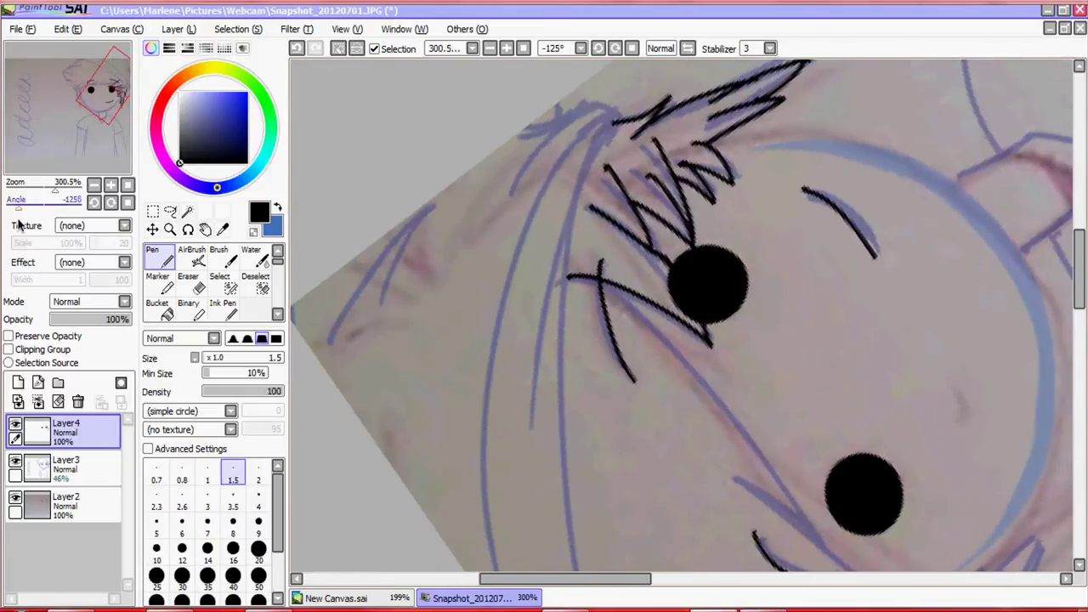
pyautogui.press('Home')
pyautogui.scroll(3, 679, 355)
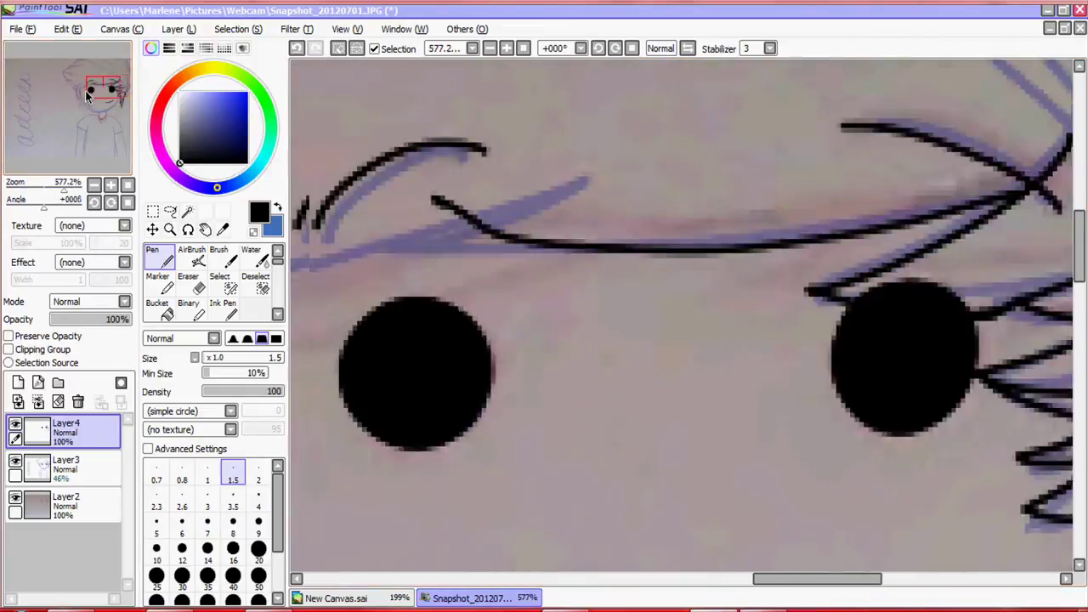
pyautogui.press('e')
pyautogui.press('n')
# Ink the fringe line from its upturned tip above the left eye down to the left side of the head.
pyautogui.moveTo(837, 126); pyautogui.dragTo(803, 189)
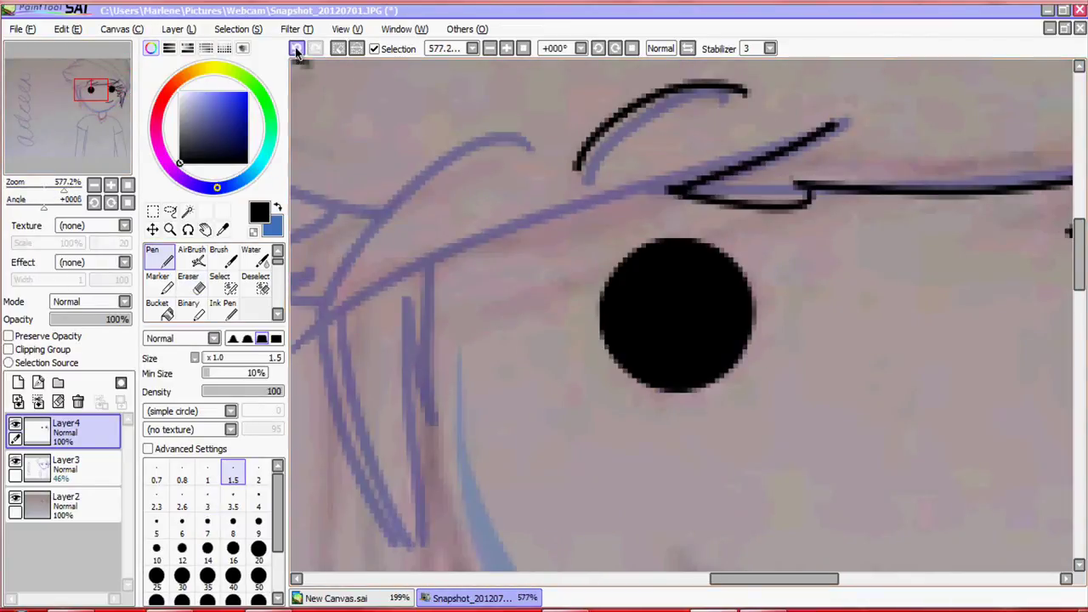
pyautogui.click(296, 48)
pyautogui.moveTo(842, 123)
pyautogui.mouseDown()
pyautogui.moveTo(804, 187)
pyautogui.moveTo(506, 348)
pyautogui.mouseUp()
pyautogui.press('e')
pyautogui.press('n')
# Try to ink the arched strand above the left end of the fringe.
pyautogui.hscroll(-3, 795, 210)
pyautogui.moveTo(705, 143); pyautogui.dragTo(508, 327)
pyautogui.click(296, 49)
pyautogui.moveTo(714, 161); pyautogui.dragTo(507, 340)
pyautogui.click(297, 49)
pyautogui.moveTo(706, 140); pyautogui.dragTo(506, 323)
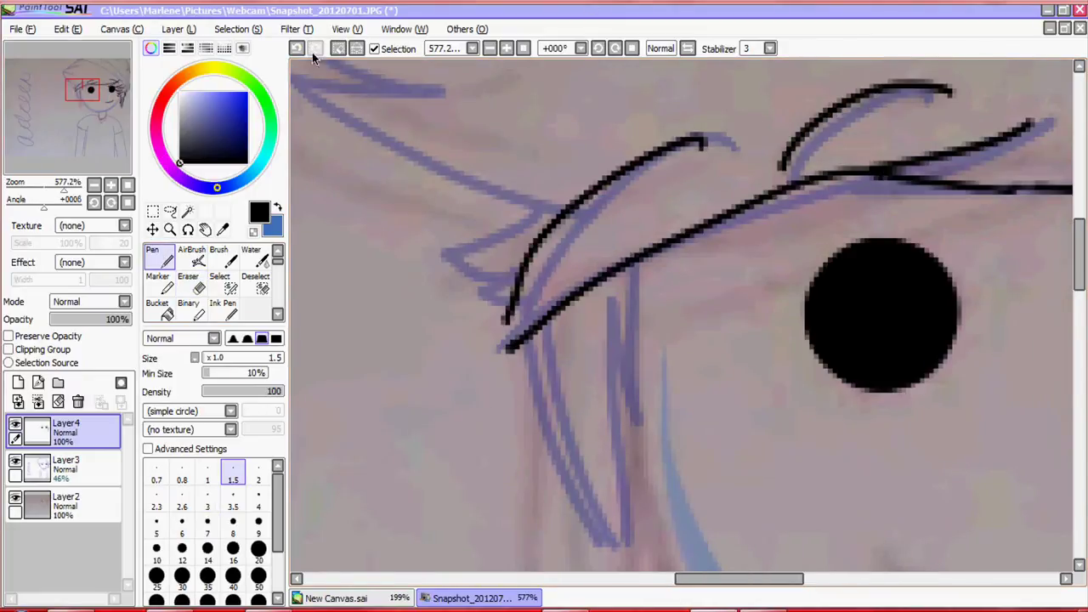
# Redraw the arched strand above the left end of the fringe with the canvas rotated, then reset the rotation.
pyautogui.press('Delete')
pyautogui.press('Delete')
pyautogui.press('Delete')
pyautogui.press('Delete')
pyautogui.moveTo(564, 158); pyautogui.dragTo(583, 437)
pyautogui.click(296, 48)
pyautogui.press('Home')
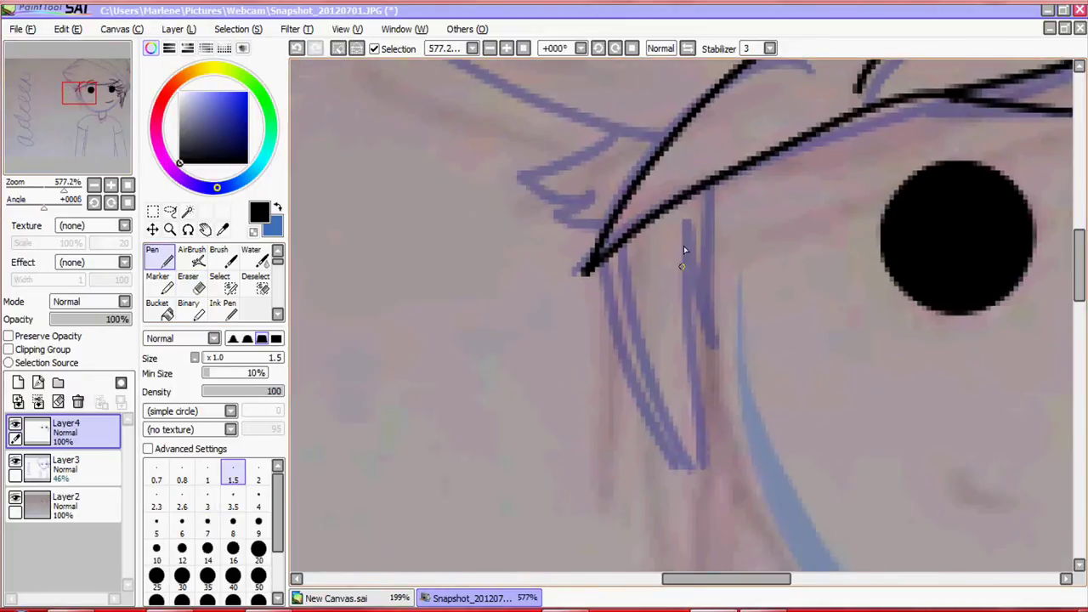
# Ink the hanging sideburn strands beside the left cheek, redrawing the long outer strand.
pyautogui.moveTo(713, 183); pyautogui.dragTo(700, 364)
pyautogui.moveTo(614, 251); pyautogui.dragTo(680, 459)
pyautogui.click(297, 48)
pyautogui.moveTo(615, 250); pyautogui.dragTo(680, 459)
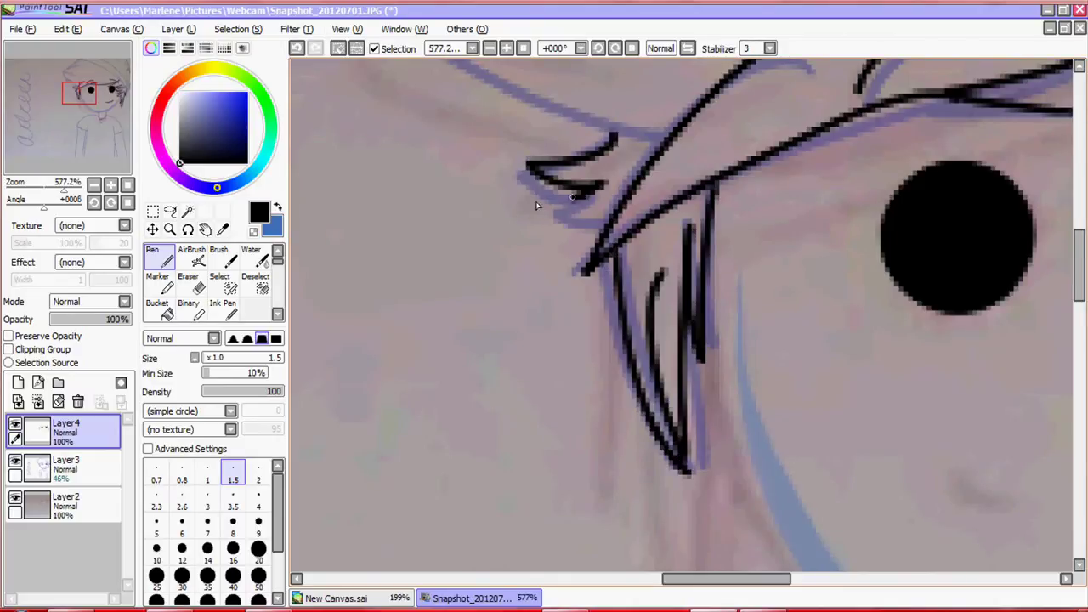
pyautogui.moveTo(75, 101); pyautogui.dragTo(85, 79)
pyautogui.moveTo(403, 227); pyautogui.dragTo(760, 405)
pyautogui.hotkey('ctrl', 'z')
pyautogui.moveTo(481, 213); pyautogui.dragTo(762, 402)
pyautogui.hotkey('ctrl', 'z')
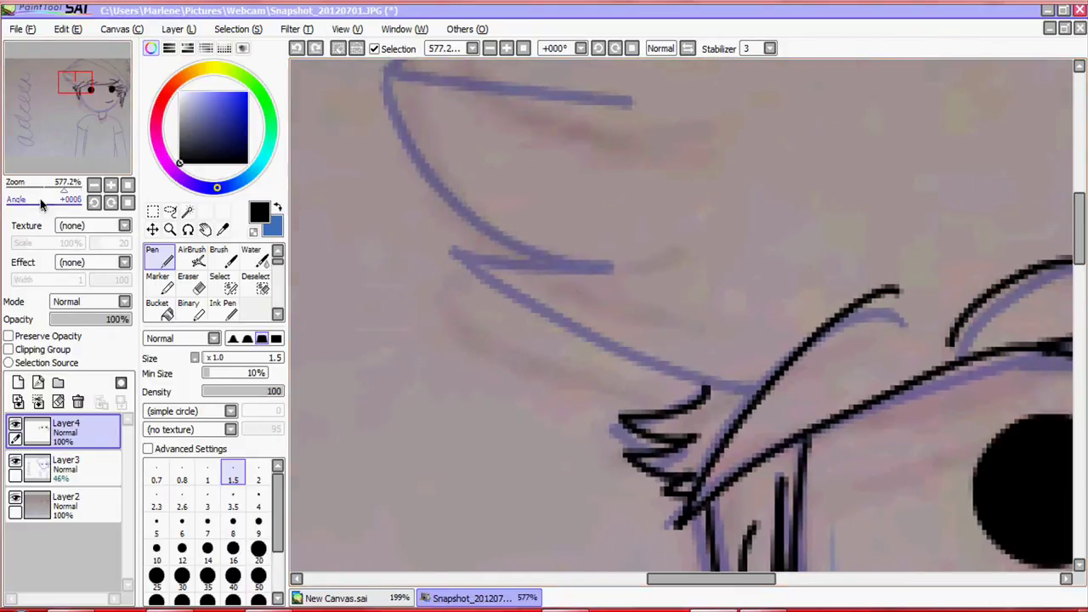
# Rotate the canvas nearly upside down and ink the long pointed hair spikes at the left of the head.
pyautogui.press('Delete')
pyautogui.press('Delete')
pyautogui.press('Delete')
pyautogui.press('Delete')
pyautogui.press('Delete')
pyautogui.press('Delete')
pyautogui.press('Delete')
pyautogui.press('Delete')
pyautogui.press('Delete')
pyautogui.press('Delete')
pyautogui.press('Delete')
pyautogui.press('Delete')
pyautogui.moveTo(678, 245); pyautogui.dragTo(814, 331)
pyautogui.moveTo(75, 84); pyautogui.dragTo(69, 77)
pyautogui.moveTo(765, 200); pyautogui.dragTo(566, 336)
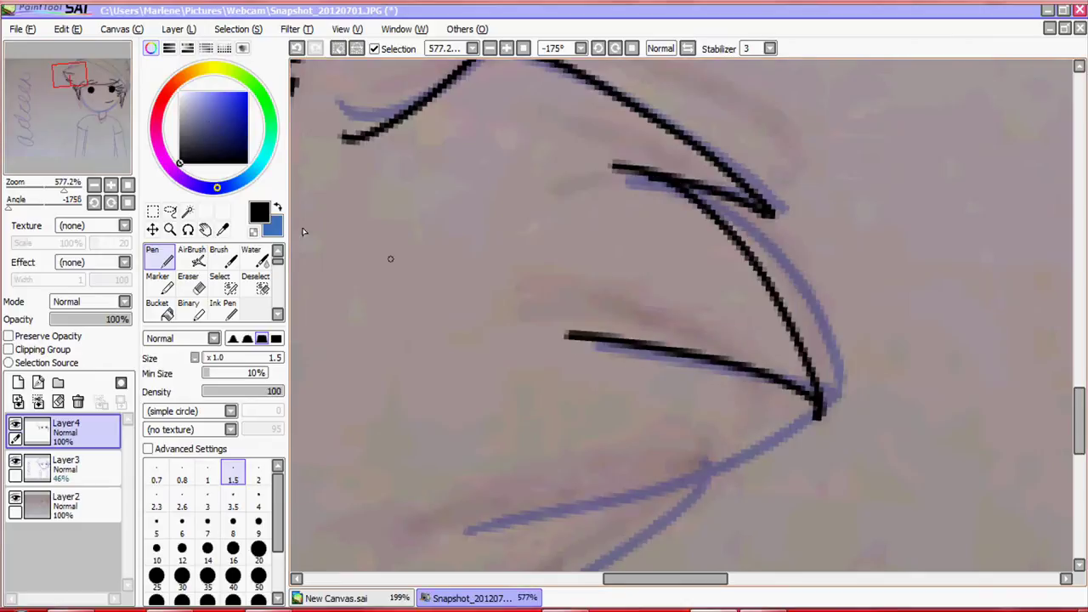
# Ink the upper outline of the hair from the left spikes up to the crown.
pyautogui.moveTo(69, 76); pyautogui.dragTo(65, 68)
pyautogui.moveTo(737, 214)
pyautogui.mouseDown()
pyautogui.moveTo(472, 296)
pyautogui.moveTo(382, 293)
pyautogui.mouseUp()
pyautogui.moveTo(65, 68); pyautogui.dragTo(77, 59)
pyautogui.moveTo(911, 109)
pyautogui.mouseDown()
pyautogui.moveTo(564, 255)
pyautogui.moveTo(897, 143)
pyautogui.mouseUp()
pyautogui.hotkey('ctrl', 'z')
# Reset the canvas rotation, erase a gap in the outline at the crown and ink the small tuft there.
pyautogui.press('Home')
pyautogui.click(194, 289)
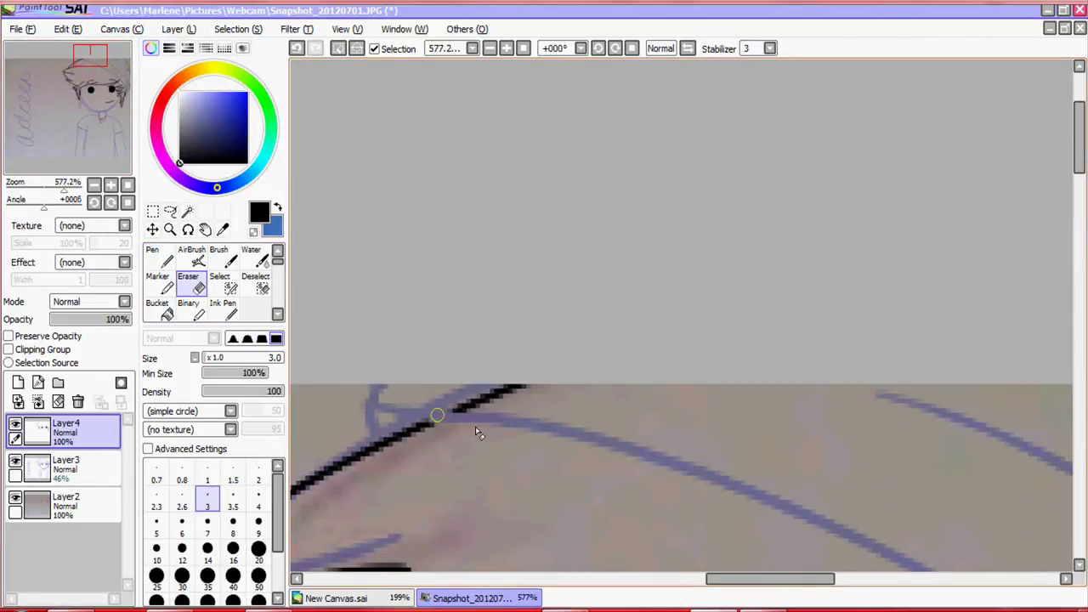
pyautogui.press('n')
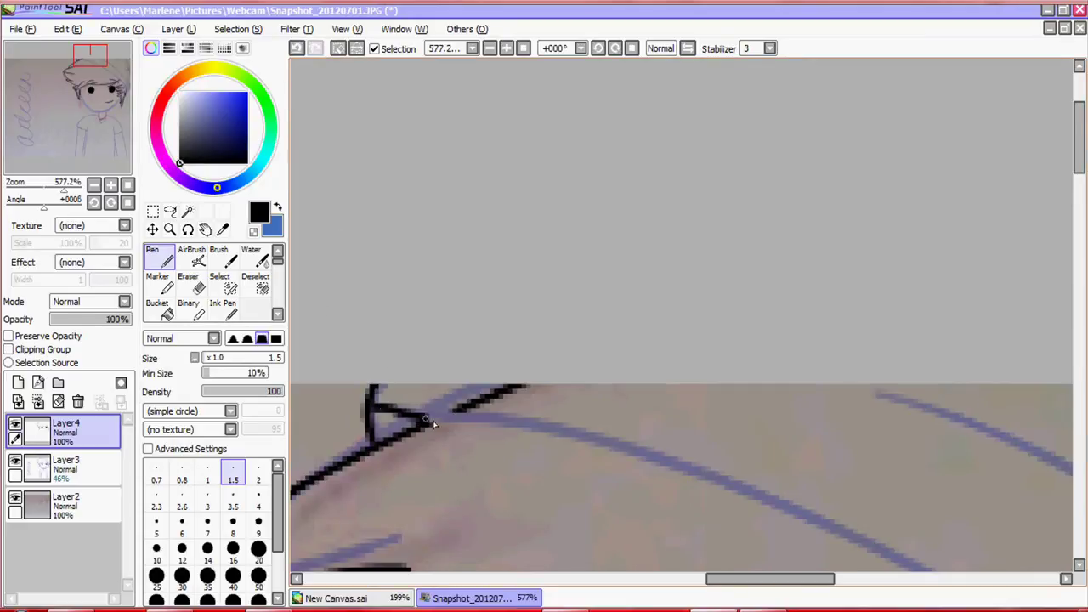
# Try to ink the long sweeping hair line from the crown toward the right eyebrow, erasing and redrawing it on a rotated canvas.
pyautogui.moveTo(78, 53); pyautogui.dragTo(92, 70)
pyautogui.click(212, 287)
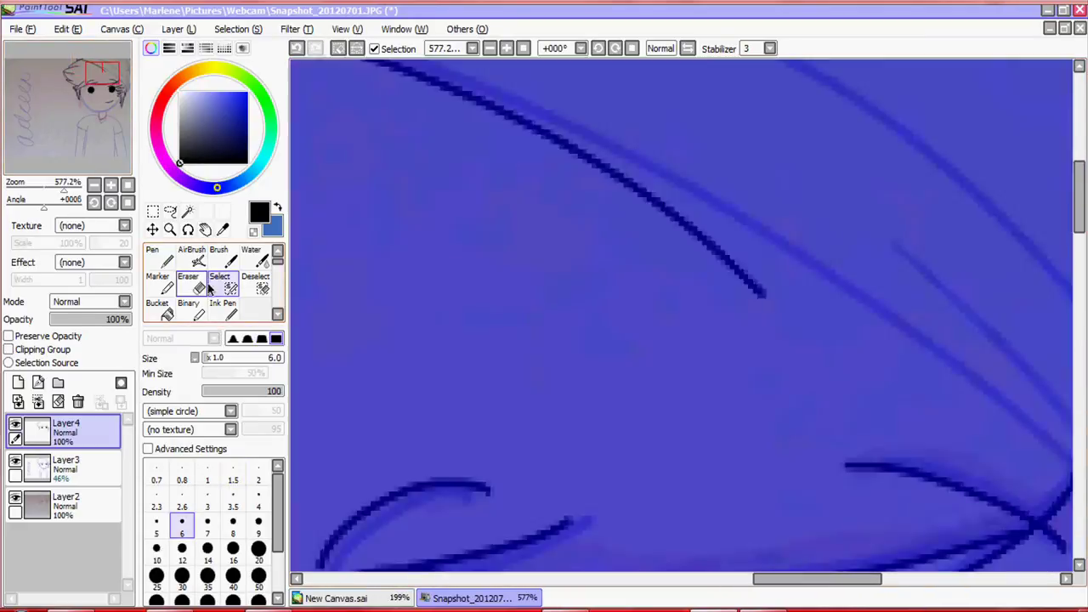
pyautogui.click(197, 288)
pyautogui.moveTo(510, 109); pyautogui.dragTo(765, 294)
pyautogui.moveTo(48, 209); pyautogui.dragTo(60, 208)
pyautogui.press('n')
pyautogui.click(314, 48)
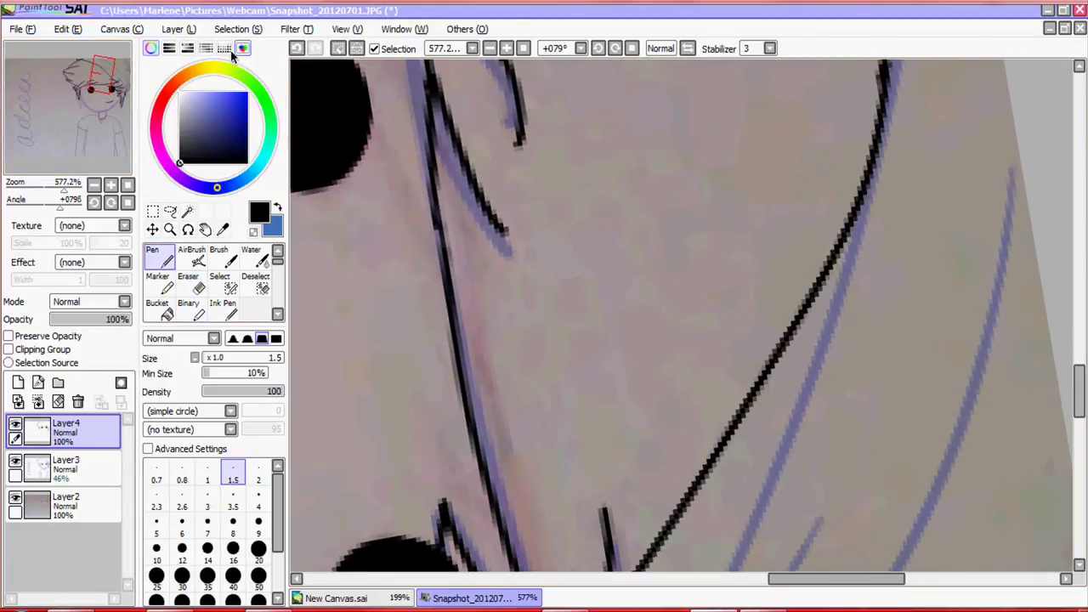
pyautogui.click(295, 49)
pyautogui.click(314, 48)
pyautogui.click(296, 49)
pyautogui.click(315, 48)
pyautogui.click(296, 49)
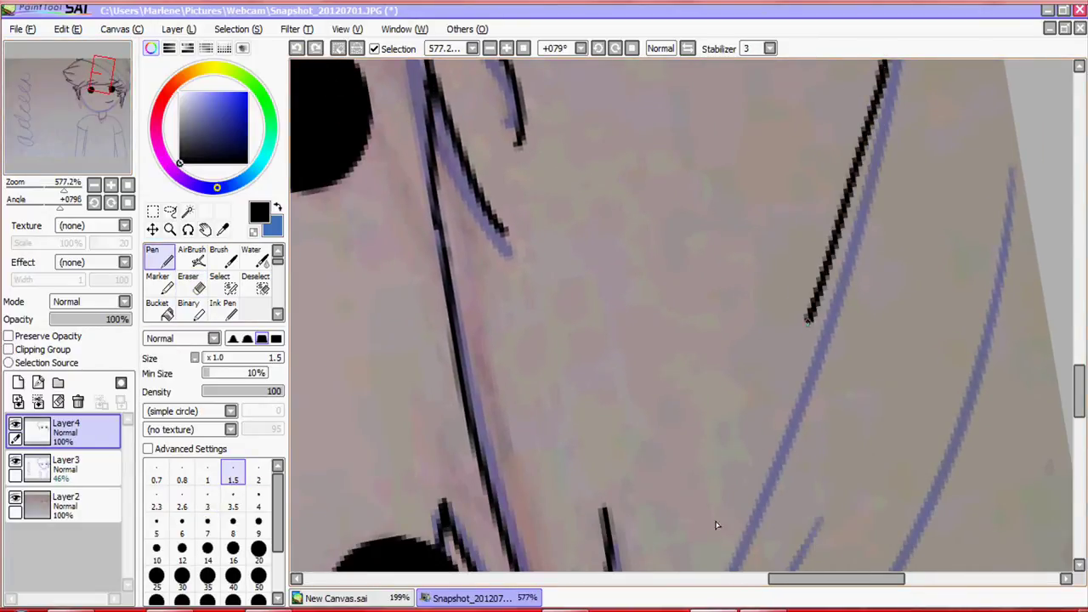
pyautogui.hotkey('ctrl', 'y')
# Redraw the sweeping hair line past the right eyebrow down to the gathered hair at the right side.
pyautogui.moveTo(48, 188)
pyautogui.mouseDown()
pyautogui.moveTo(17, 189)
pyautogui.moveTo(51, 189)
pyautogui.moveTo(72, 88)
pyautogui.mouseUp()
pyautogui.click(198, 287)
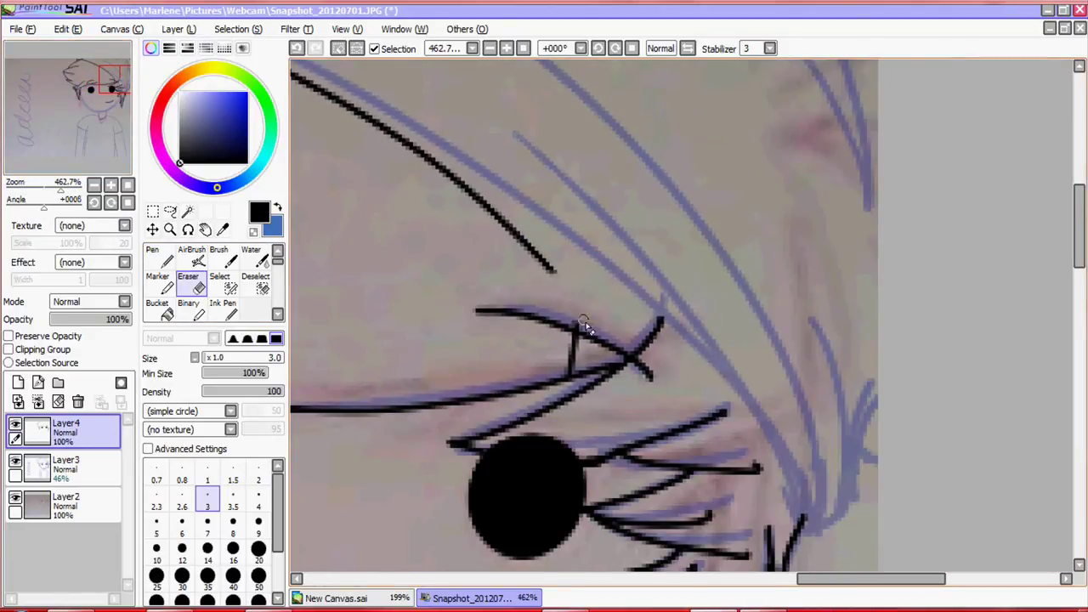
pyautogui.click(157, 258)
pyautogui.click(296, 49)
pyautogui.click(315, 49)
pyautogui.click(296, 49)
pyautogui.moveTo(119, 85); pyautogui.dragTo(128, 103)
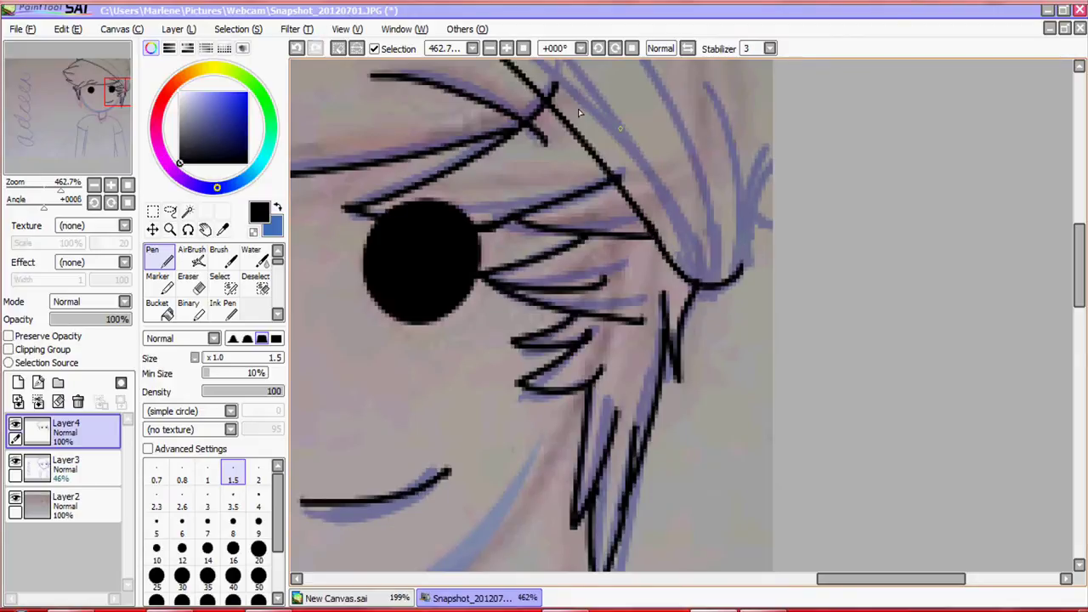
# Erase the strand ends that cross the sweeping hair line and the stray outline at the crown.
pyautogui.press('e')
pyautogui.moveTo(578, 112); pyautogui.dragTo(695, 265)
pyautogui.moveTo(72, 128); pyautogui.dragTo(72, 134)
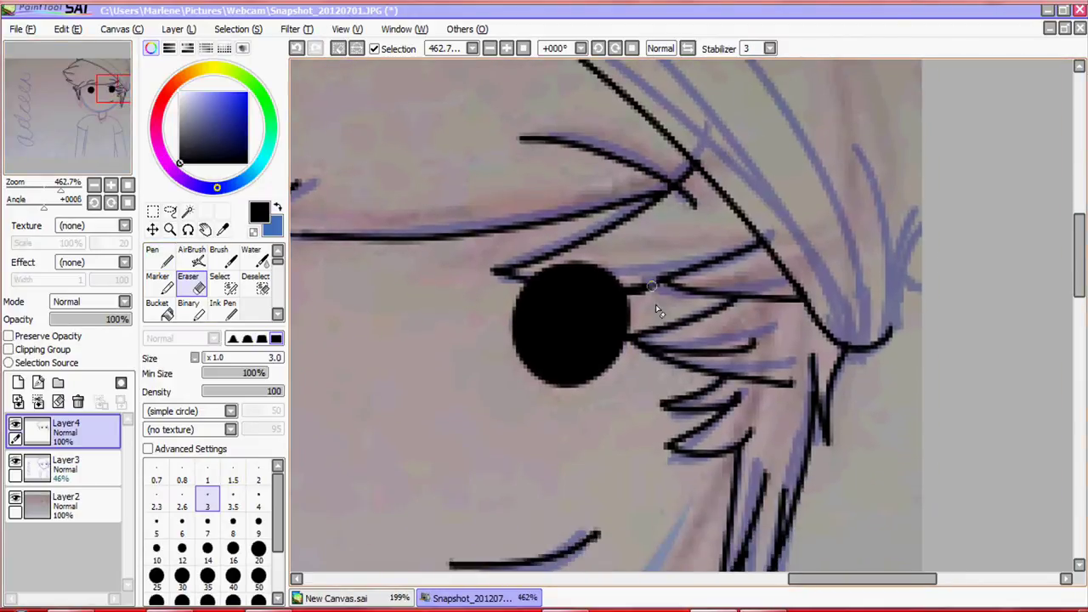
pyautogui.click(165, 265)
pyautogui.moveTo(103, 95); pyautogui.dragTo(86, 71)
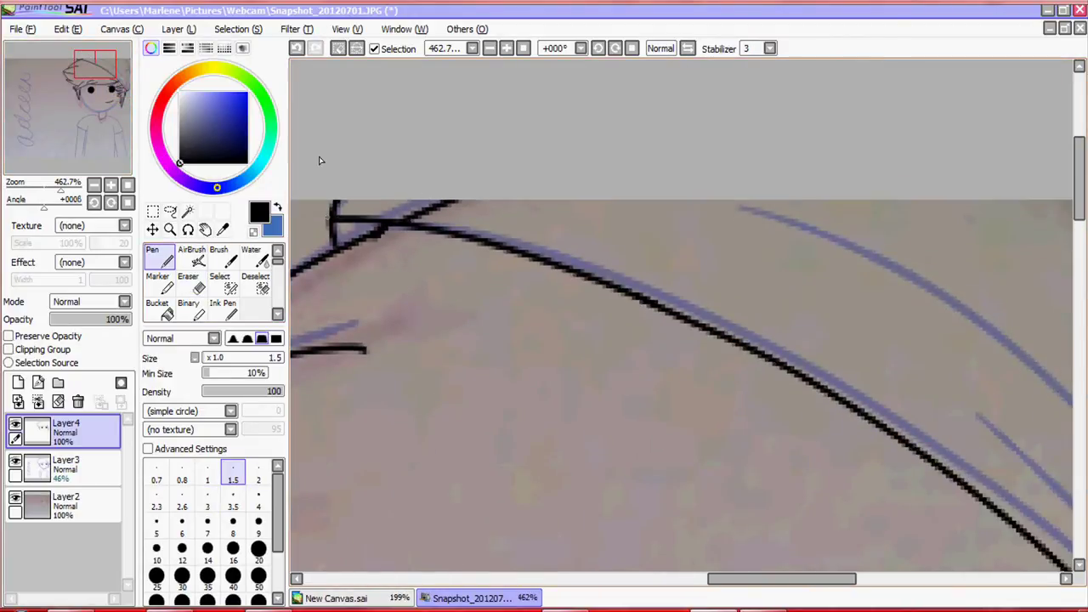
pyautogui.press('e')
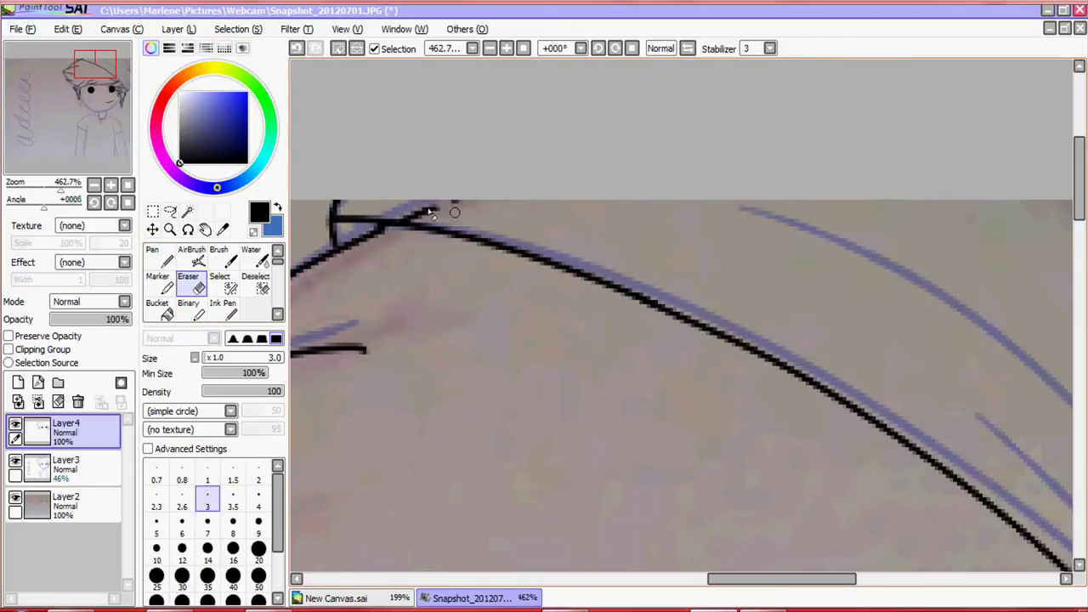
# Ink the outer curve of the hair at the upper right of the head, undoing the misplaced stroke.
pyautogui.moveTo(100, 76); pyautogui.dragTo(107, 75)
pyautogui.press('n')
pyautogui.moveTo(374, 161); pyautogui.dragTo(837, 570)
pyautogui.hotkey('ctrl', 'z')
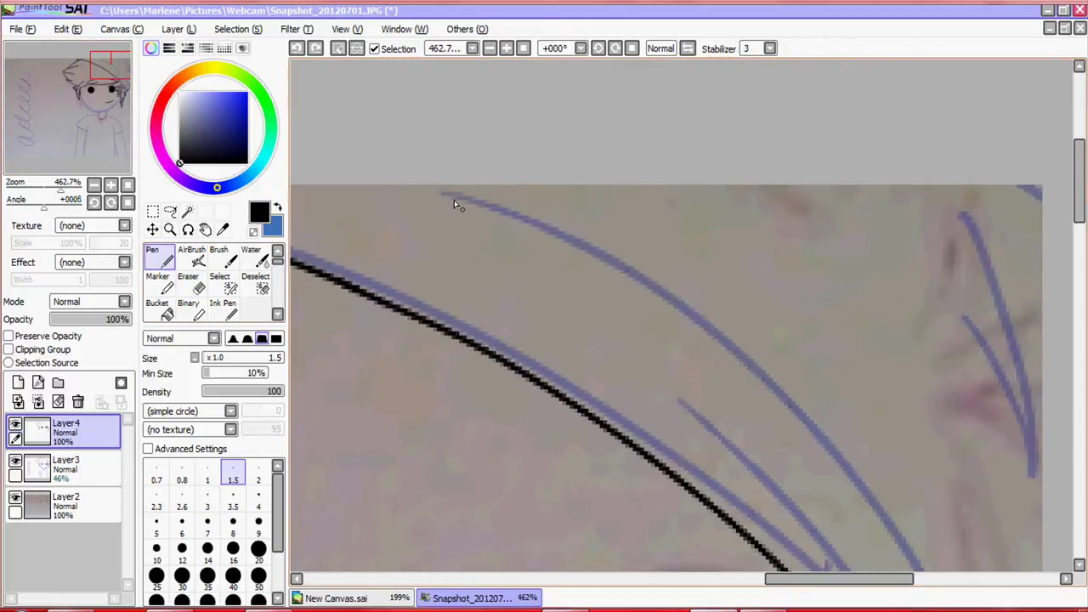
# Clean up the gathered hair point at the right side and ink the curved outer strands that meet there.
pyautogui.moveTo(110, 75)
pyautogui.mouseDown()
pyautogui.moveTo(139, 88)
pyautogui.moveTo(113, 115)
pyautogui.moveTo(116, 101)
pyautogui.mouseUp()
pyautogui.moveTo(507, 192); pyautogui.dragTo(554, 340)
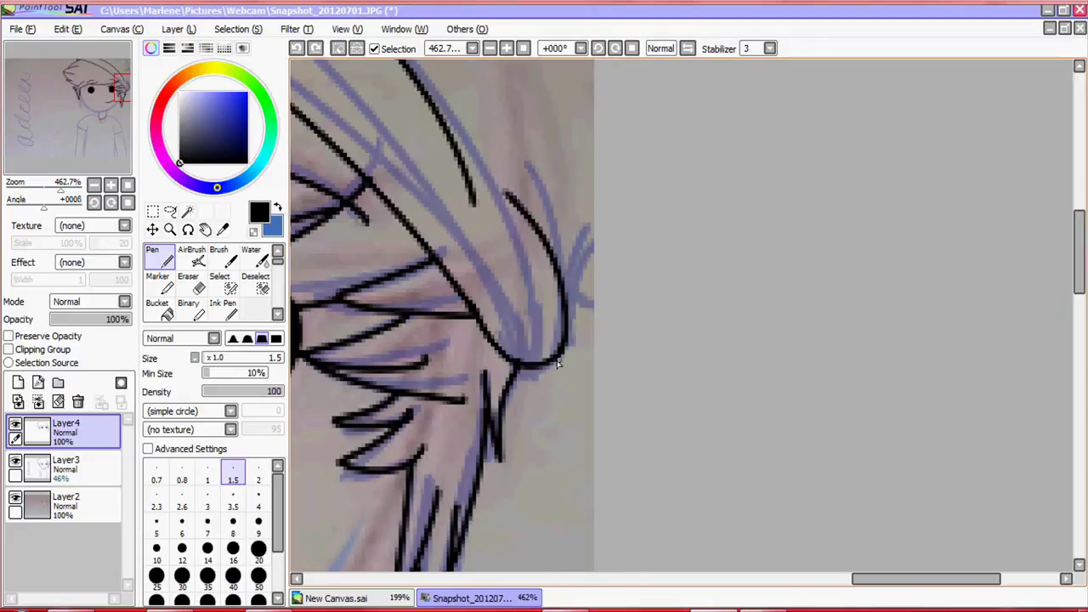
pyautogui.click(316, 50)
pyautogui.press('e')
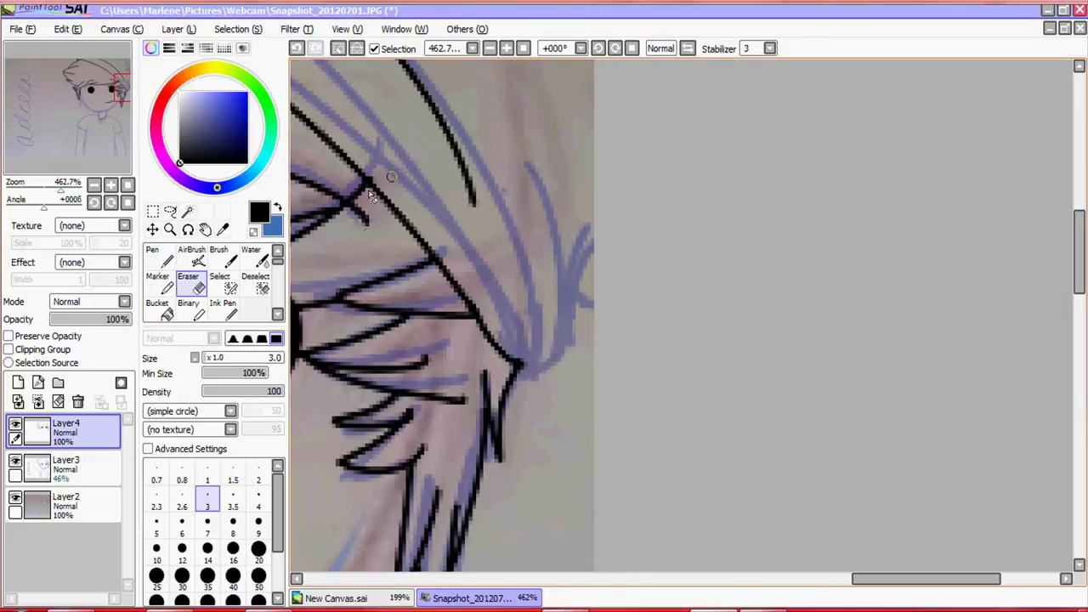
pyautogui.press('n')
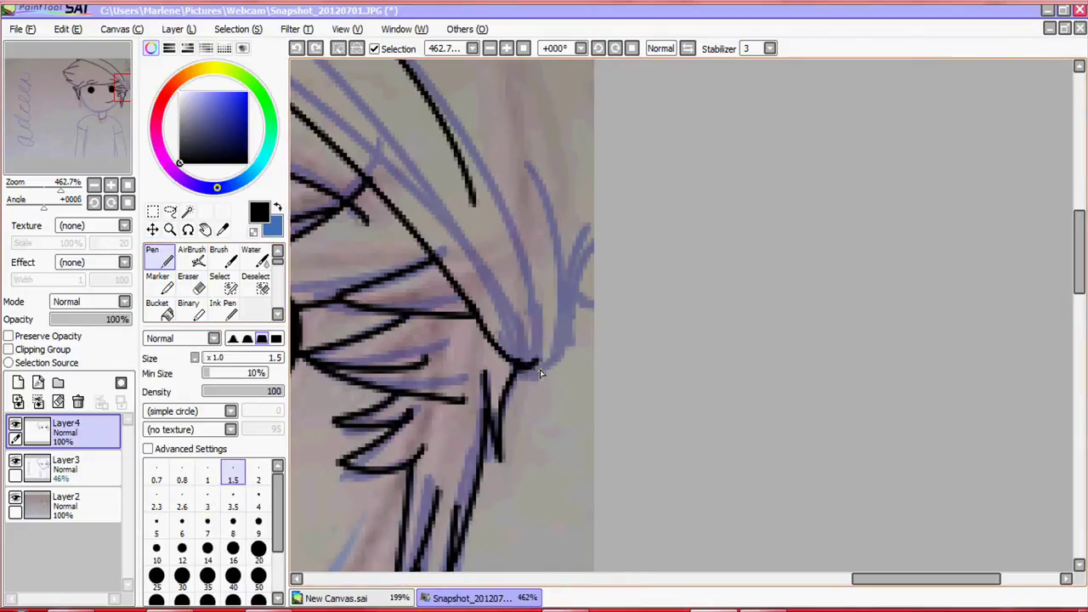
pyautogui.moveTo(508, 396); pyautogui.dragTo(522, 121)
pyautogui.moveTo(577, 302); pyautogui.dragTo(410, 238)
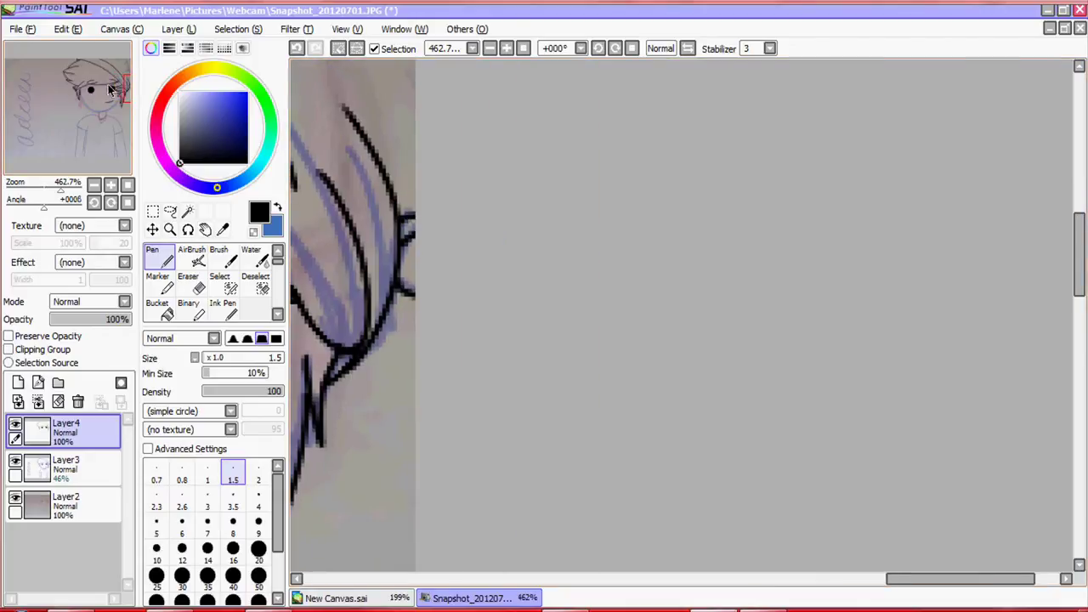
# Ink the right side of the jaw from the side hair toward the chin with the canvas rotated.
pyautogui.moveTo(110, 89)
pyautogui.mouseDown()
pyautogui.moveTo(103, 84)
pyautogui.moveTo(121, 113)
pyautogui.moveTo(100, 95)
pyautogui.mouseUp()
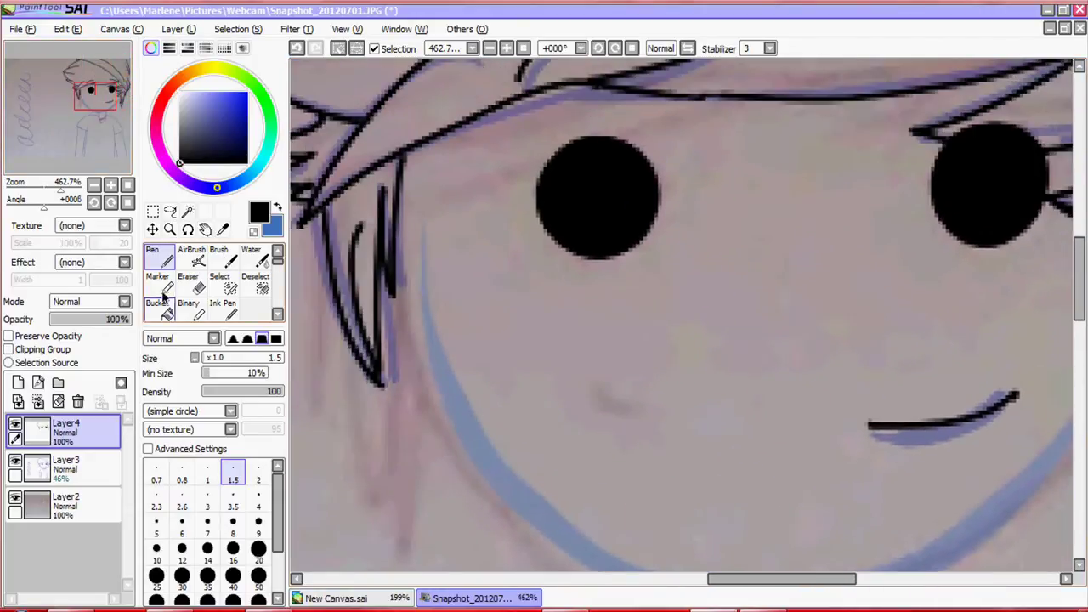
pyautogui.moveTo(44, 207); pyautogui.dragTo(27, 207)
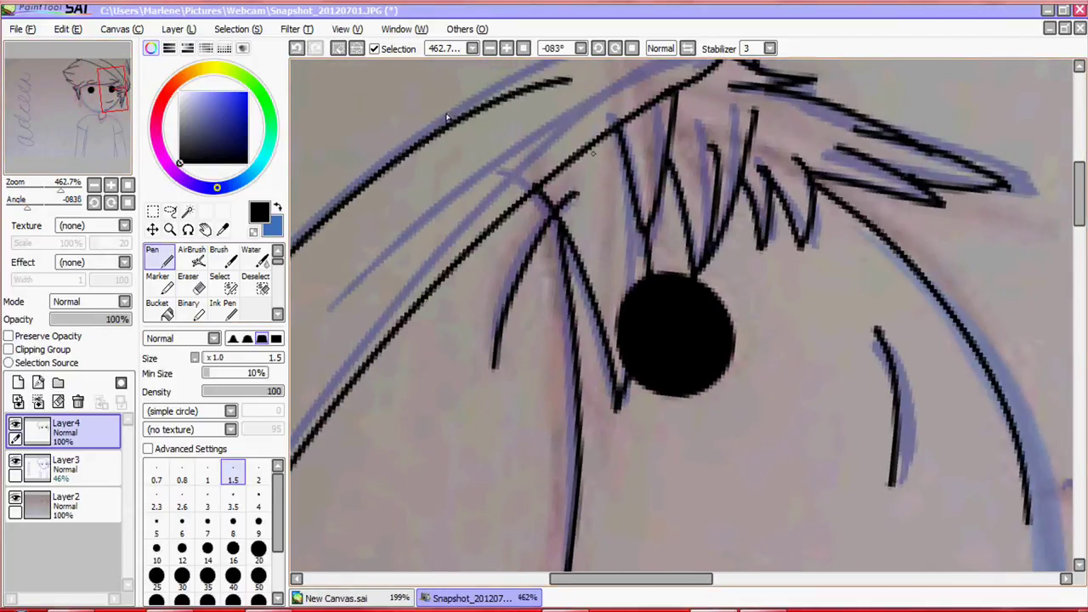
pyautogui.press('Home')
# Ink the left side of the face outline down and across the chin, redrawing it until it meets the right jaw.
pyautogui.moveTo(357, 124); pyautogui.dragTo(799, 448)
pyautogui.hotkey('ctrl', 'z')
pyautogui.hotkey('ctrl', 'z')
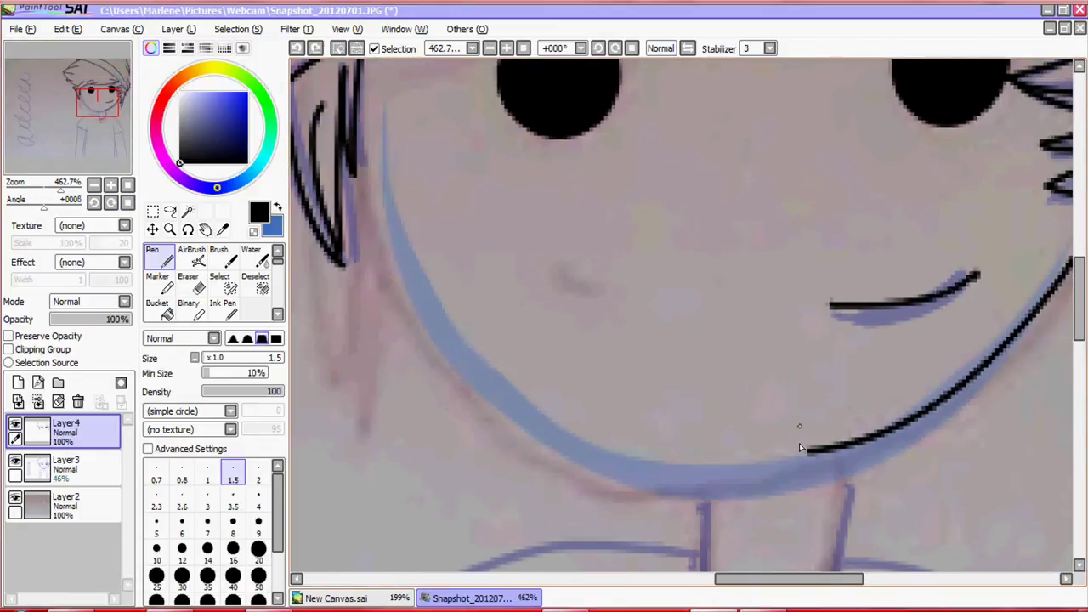
pyautogui.hotkey('ctrl', 'y')
pyautogui.hotkey('ctrl', 'z')
pyautogui.moveTo(357, 124); pyautogui.dragTo(935, 398)
# Erase the overlapping line ends on the right jaw and redraw the section joining it to the chin.
pyautogui.press('e')
pyautogui.moveTo(807, 451); pyautogui.dragTo(863, 441)
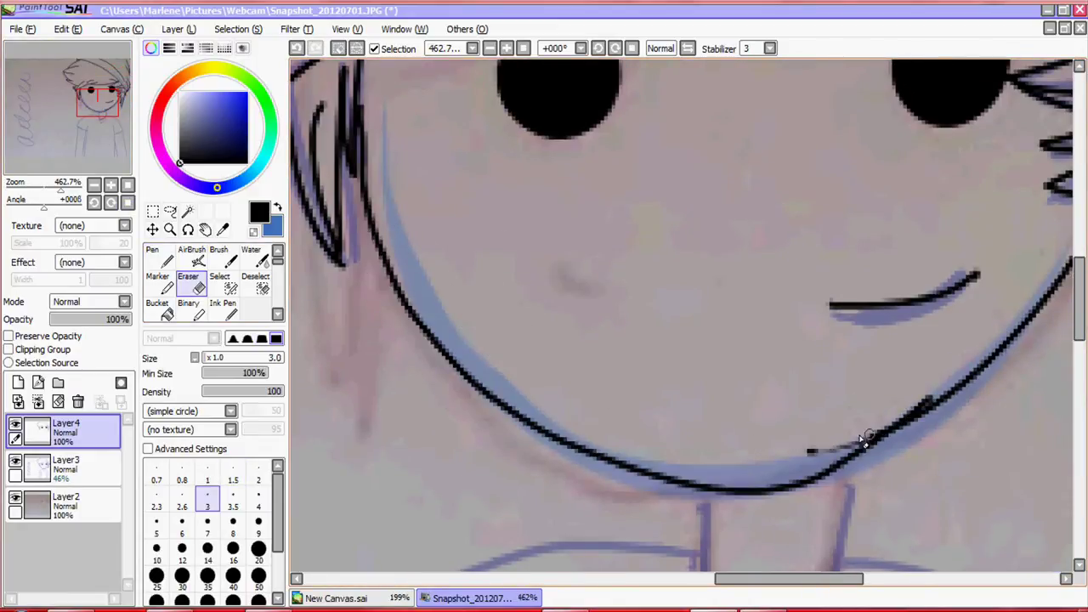
pyautogui.click(166, 265)
pyautogui.moveTo(752, 489); pyautogui.dragTo(892, 444)
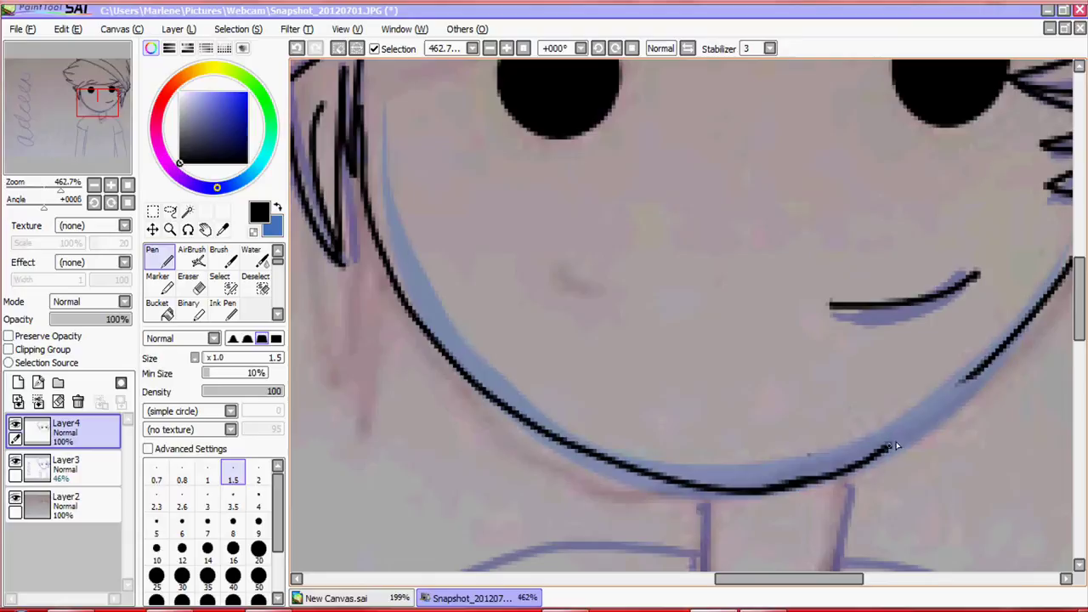
pyautogui.hotkey('ctrl', 'z')
pyautogui.hotkey('ctrl', 'y')
pyautogui.hotkey('ctrl', 'z')
# Erase the uneven segment at the bottom of the chin and redraw it as a smooth curve.
pyautogui.click(198, 289)
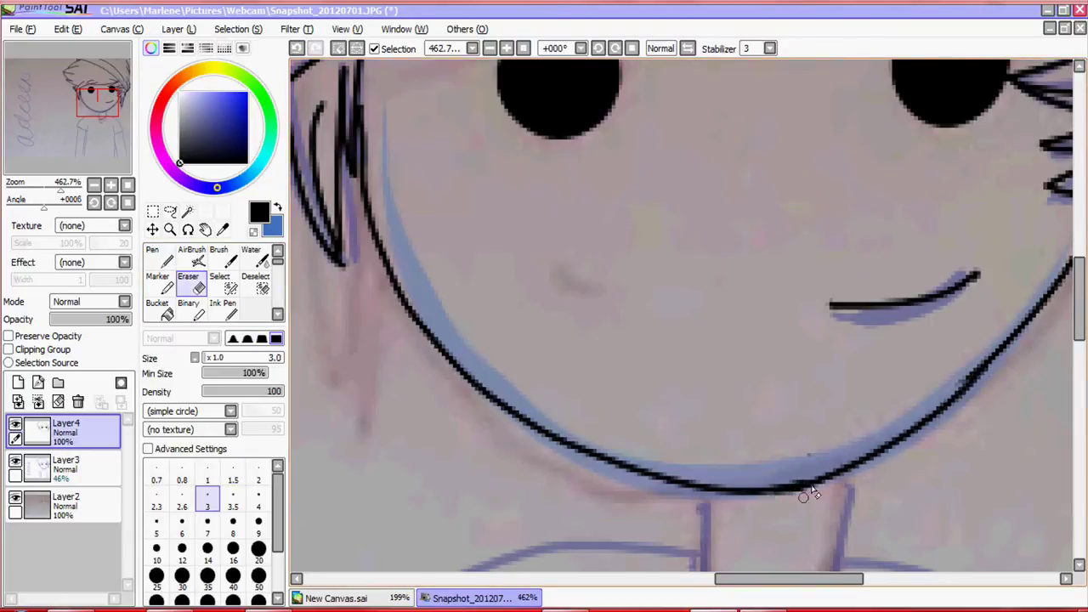
pyautogui.scroll(-3, 814, 455)
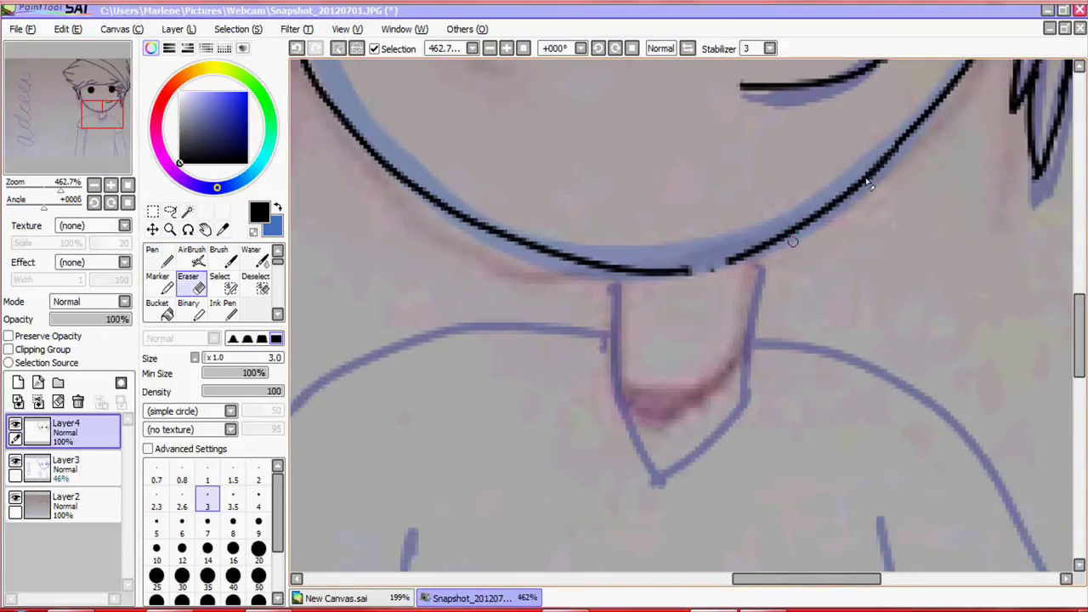
pyautogui.press('n')
pyautogui.moveTo(302, 87); pyautogui.dragTo(710, 260)
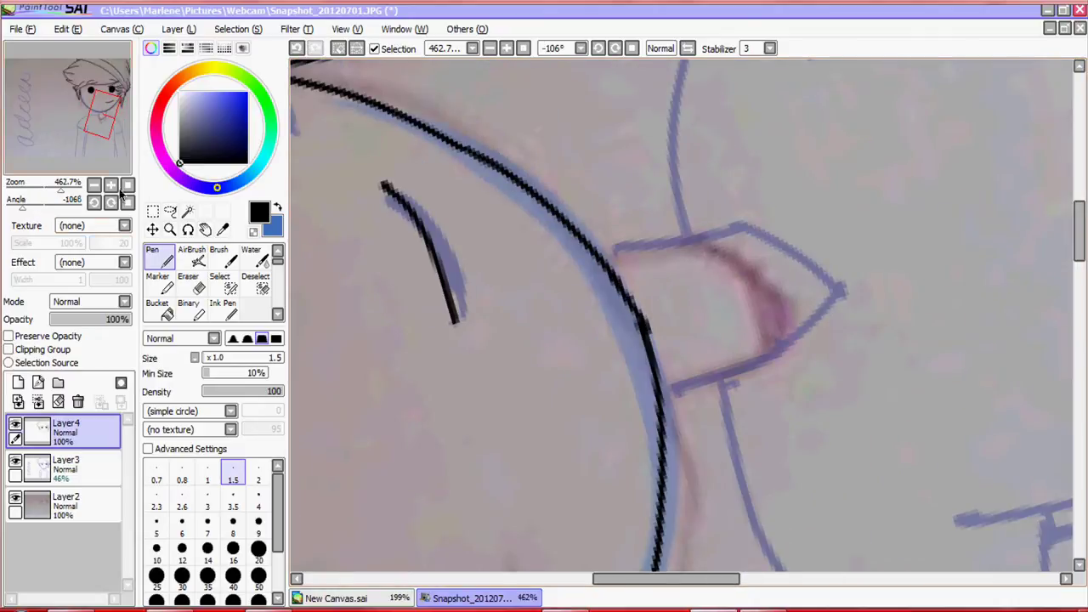
# Ink both sides of the neck from the chin down to the pointed V neckline with the canvas rotation reset.
pyautogui.click(188, 284)
pyautogui.click(128, 202)
pyautogui.press('n')
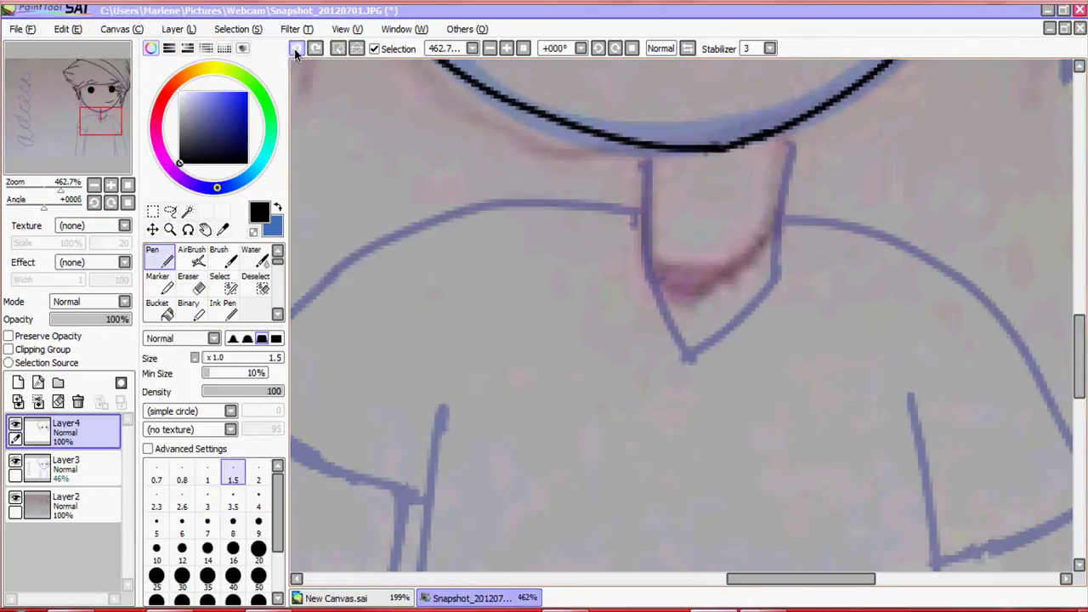
pyautogui.click(314, 49)
pyautogui.scroll(5, 680, 340)
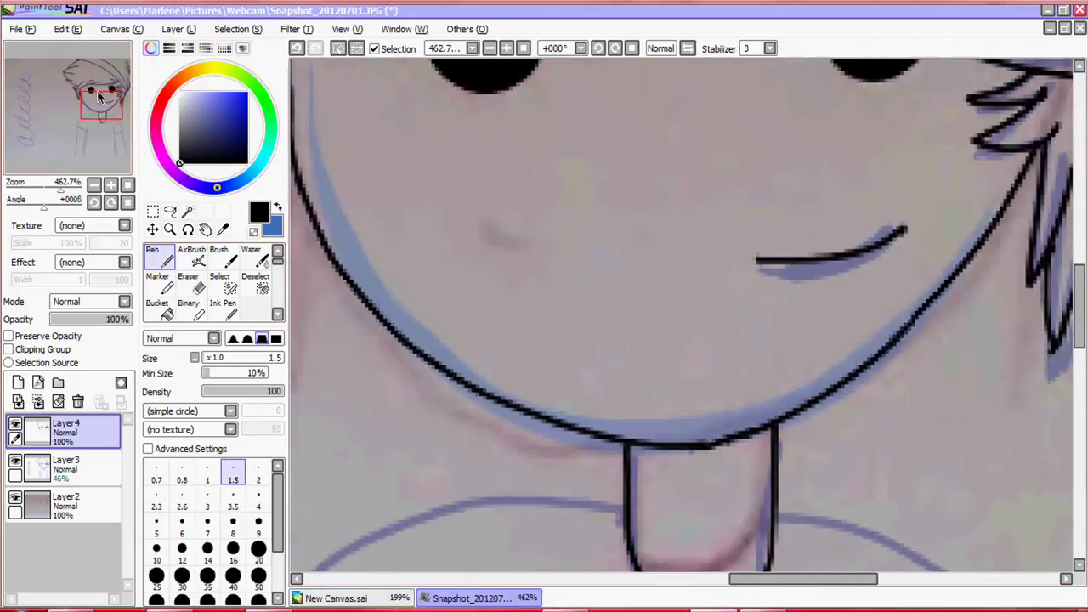
pyautogui.click(126, 118)
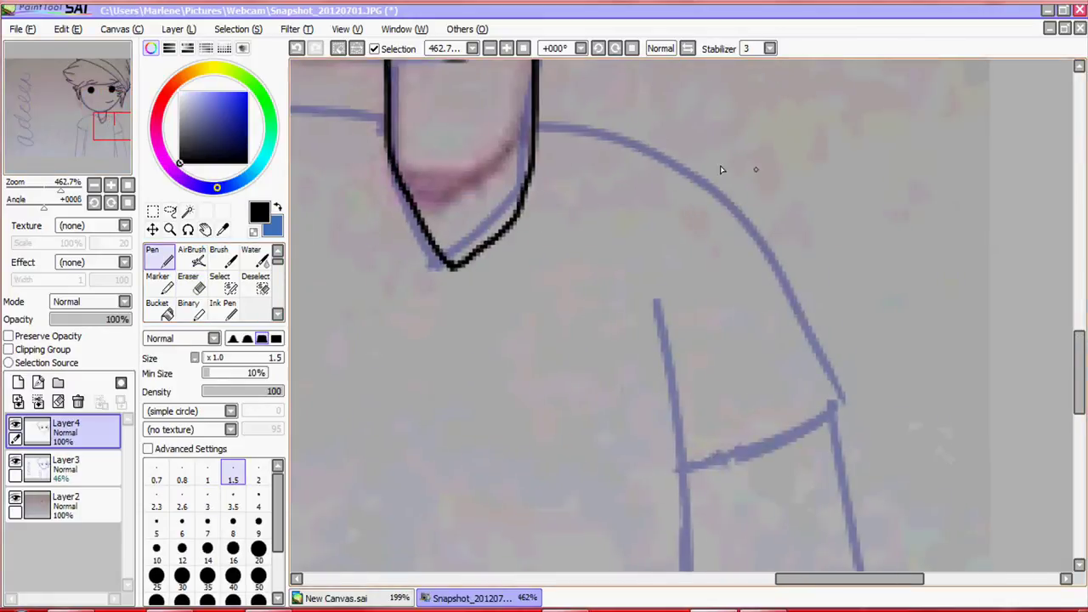
# Ink the right shoulder, the sleeve with its hem, and the right side line of the shirt.
pyautogui.moveTo(533, 121)
pyautogui.mouseDown()
pyautogui.moveTo(838, 427)
pyautogui.moveTo(680, 459)
pyautogui.mouseUp()
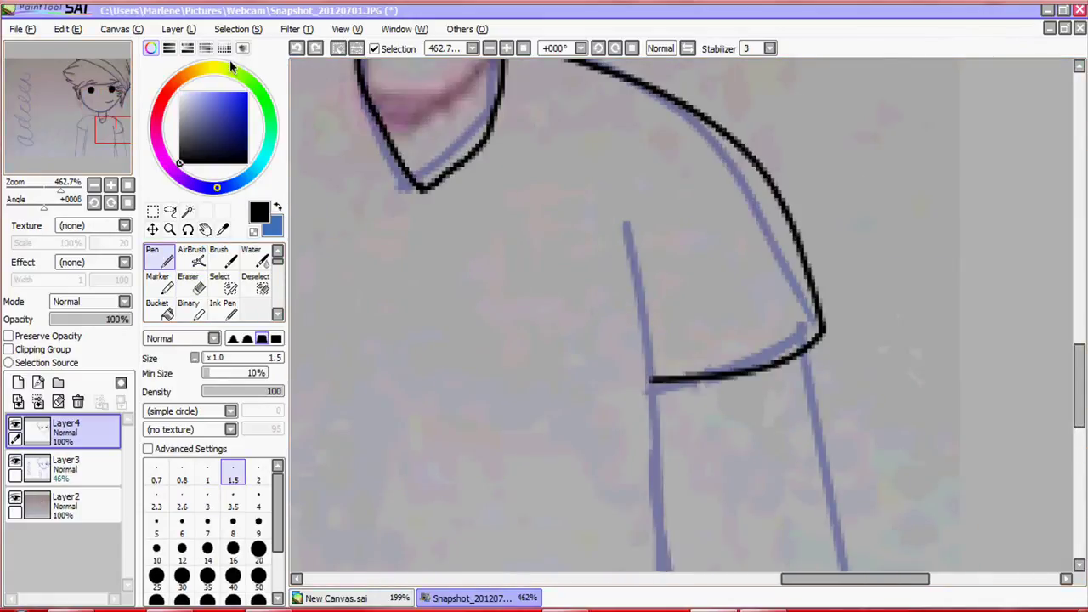
pyautogui.moveTo(630, 249)
pyautogui.mouseDown()
pyautogui.moveTo(753, 230)
pyautogui.moveTo(791, 510)
pyautogui.mouseUp()
pyautogui.moveTo(790, 510); pyautogui.dragTo(655, 306)
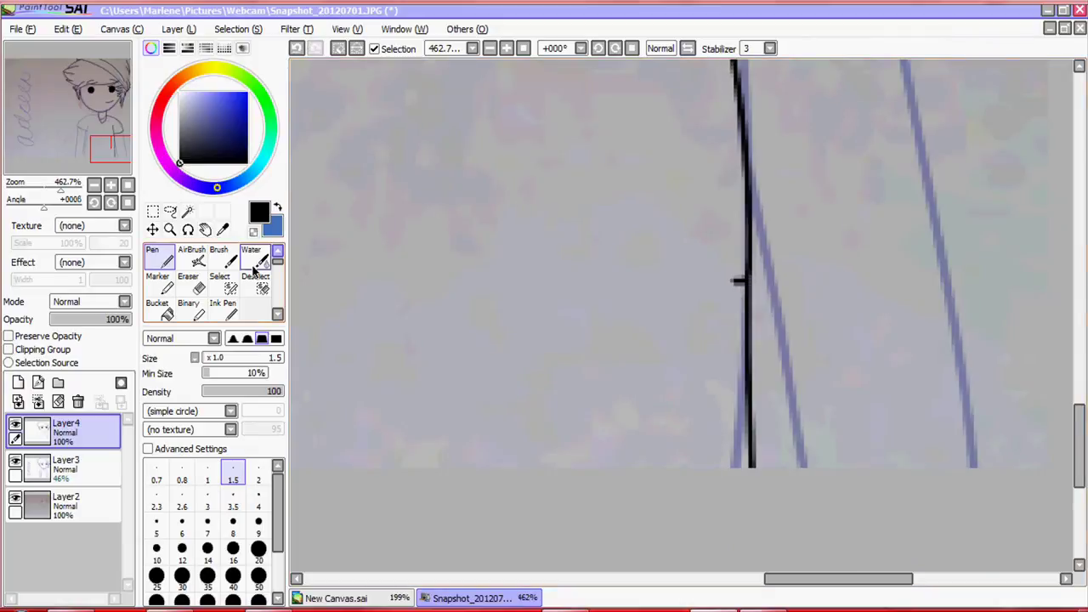
# Erase the stray mark and the misplaced right side line of the shirt below the armpit.
pyautogui.click(188, 285)
pyautogui.moveTo(113, 149); pyautogui.dragTo(105, 138)
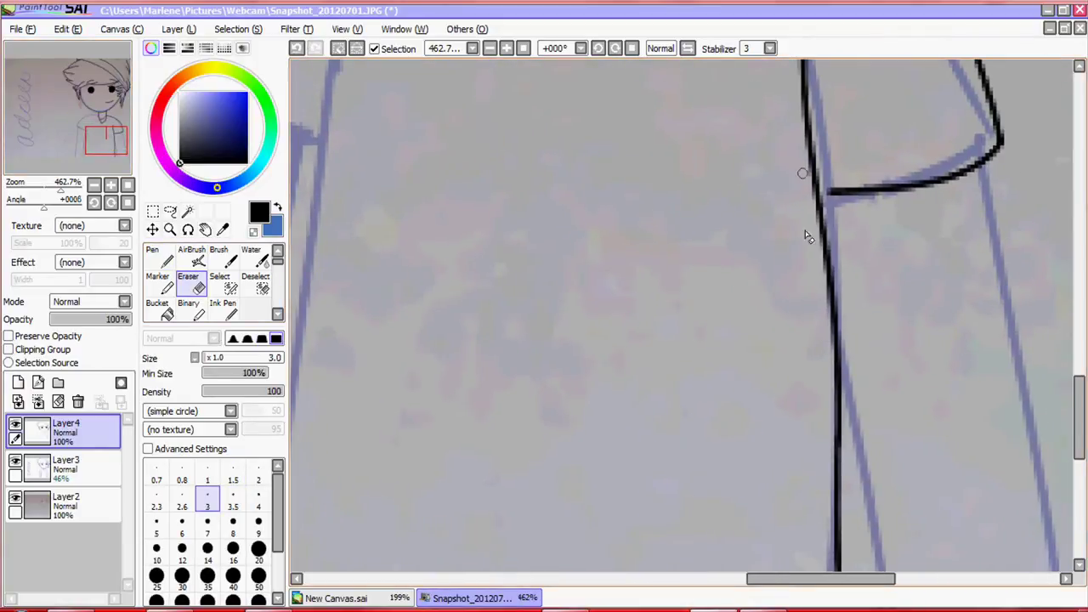
pyautogui.moveTo(844, 412); pyautogui.dragTo(837, 510)
pyautogui.press('n')
pyautogui.press('-')
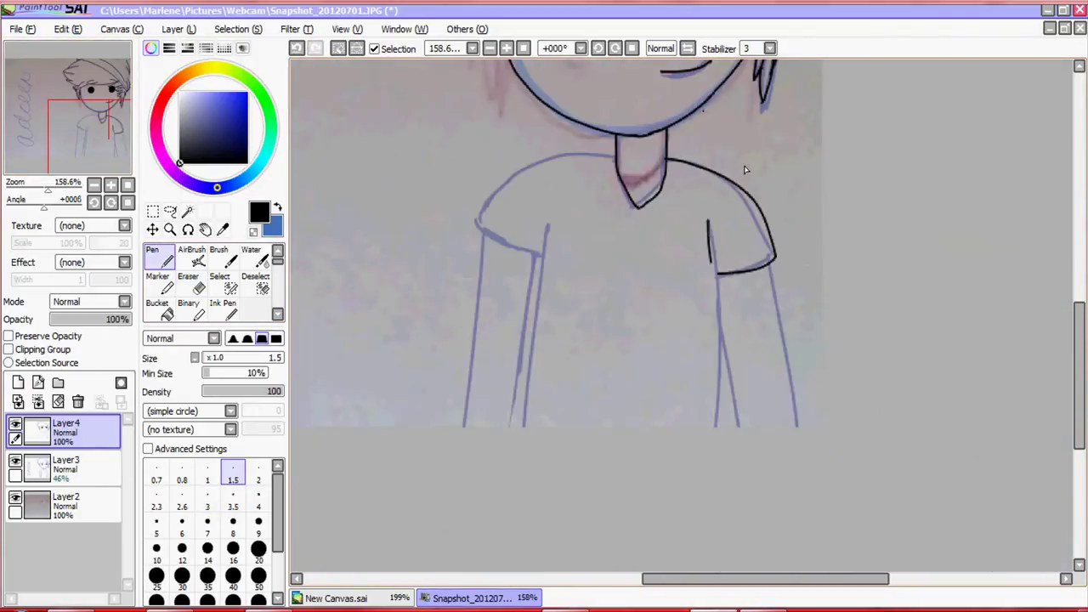
# Redraw the shirt's right side line down from the armpit and extend the sleeve hem to meet it.
pyautogui.press('+')
pyautogui.press('e')
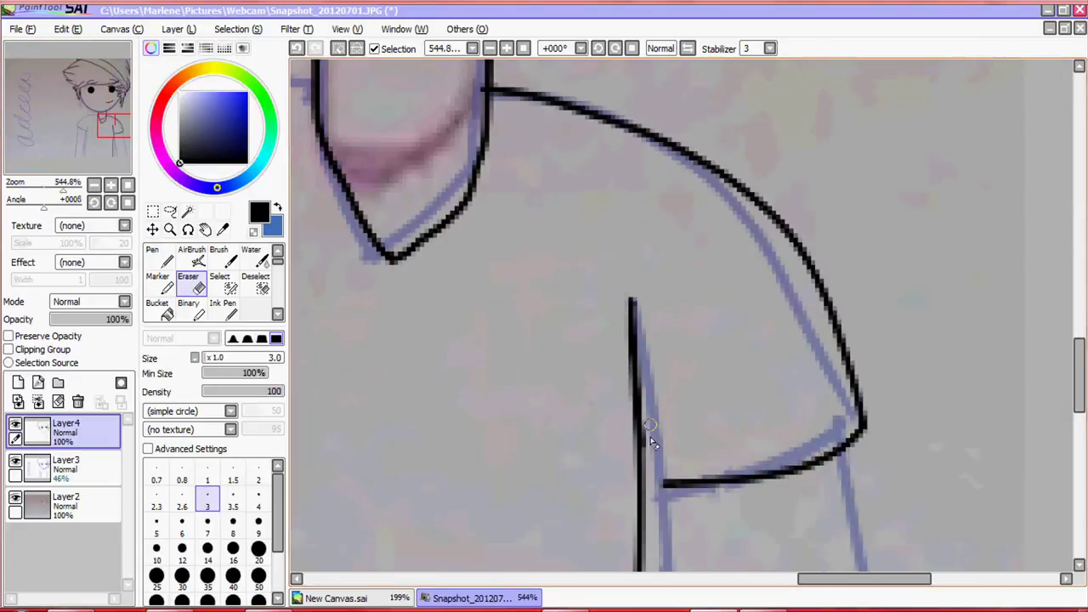
pyautogui.click(156, 260)
pyautogui.moveTo(640, 449); pyautogui.dragTo(664, 484)
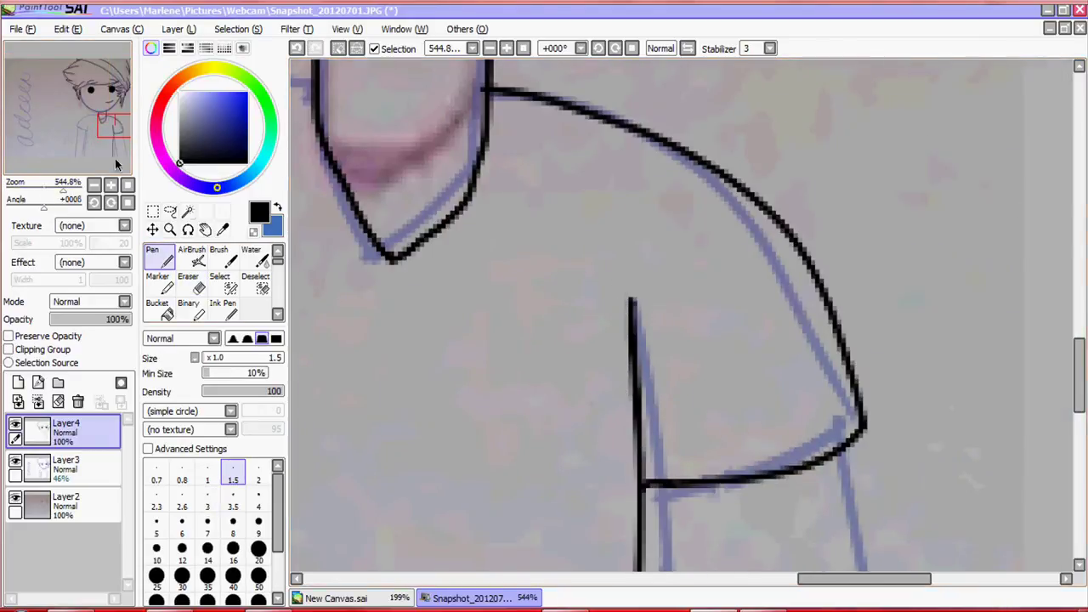
# Try to ink the left shoulder curve from the neckline out to the sleeve.
pyautogui.press('-')
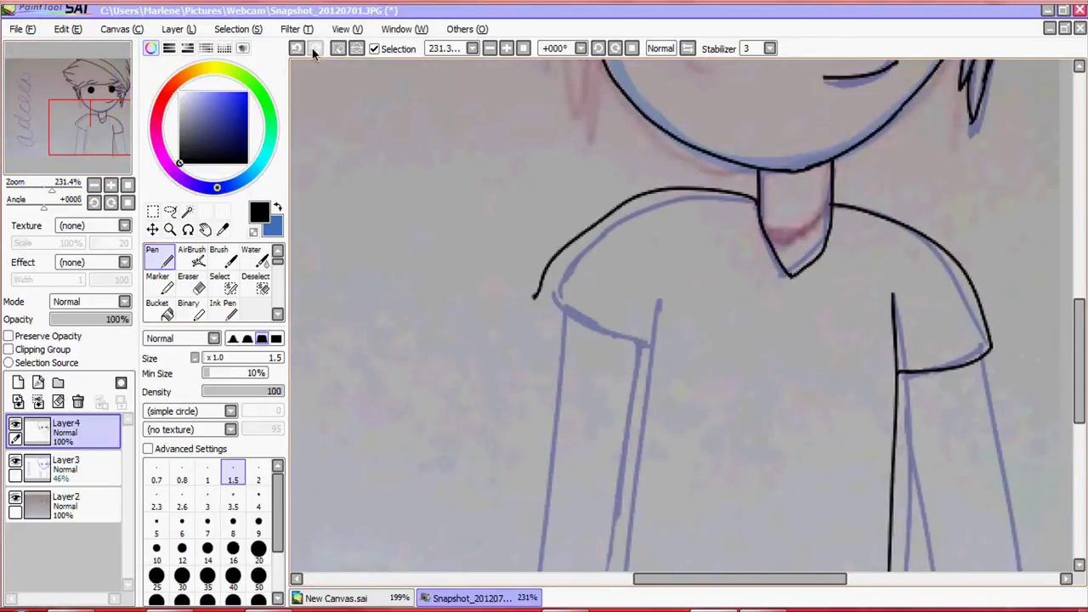
pyautogui.press('+')
pyautogui.hotkey('ctrl', 'z')
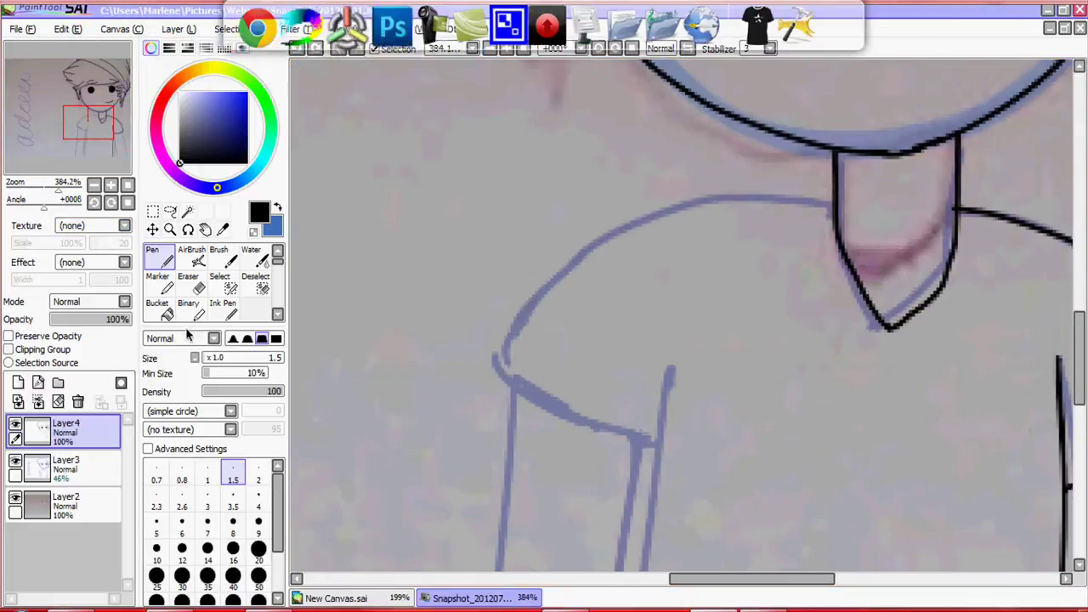
pyautogui.press('+')
pyautogui.hotkey('ctrl', 'y')
pyautogui.click(298, 49)
pyautogui.click(314, 49)
pyautogui.click(298, 48)
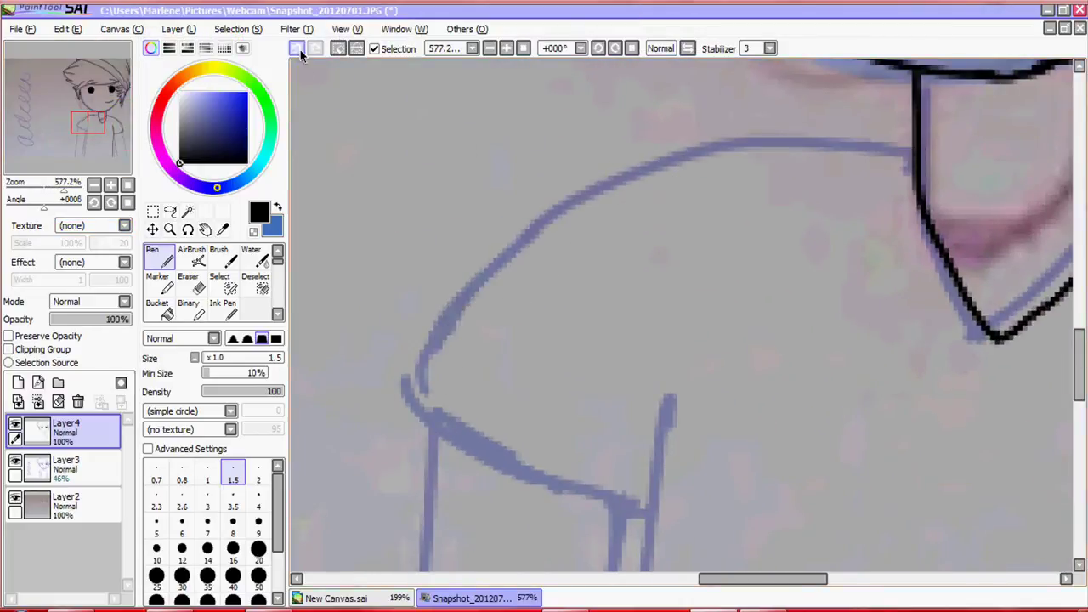
pyautogui.click(314, 48)
pyautogui.click(298, 49)
pyautogui.click(298, 48)
# Select the inked right shoulder, sleeve and side line of the shirt with a freehand lasso.
pyautogui.moveTo(51, 186)
pyautogui.mouseDown()
pyautogui.moveTo(34, 186)
pyautogui.moveTo(56, 194)
pyautogui.mouseUp()
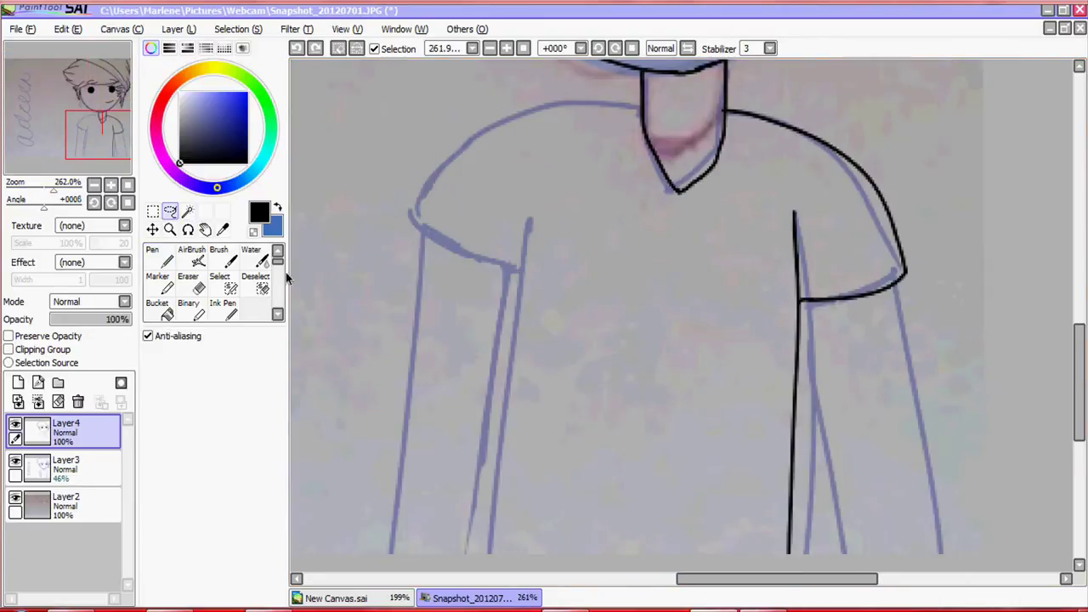
pyautogui.click(243, 29)
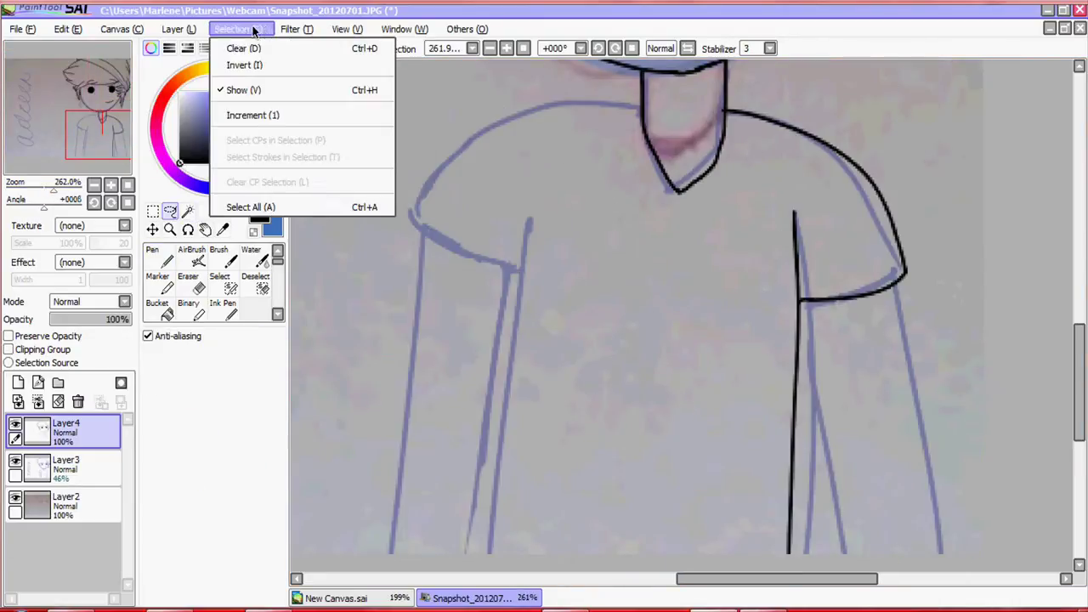
pyautogui.press('Escape')
pyautogui.moveTo(733, 223); pyautogui.dragTo(710, 455)
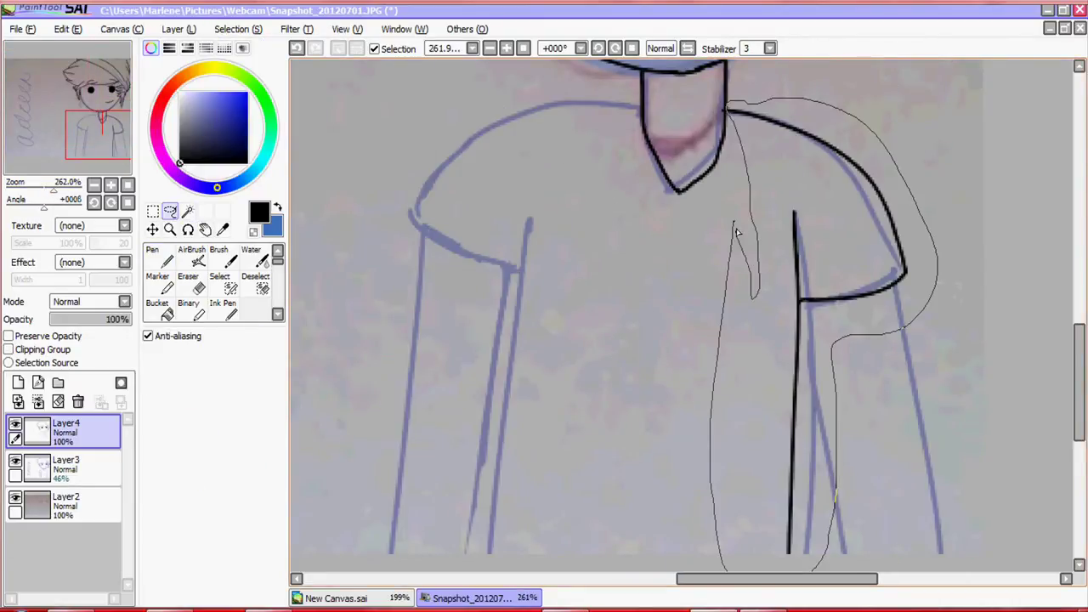
pyautogui.moveTo(737, 231); pyautogui.dragTo(733, 225)
# Paste a copy of the selected shirt lines on a new layer and move it over the left side of the body.
pyautogui.click(68, 29)
pyautogui.click(104, 120)
pyautogui.moveTo(837, 352); pyautogui.dragTo(567, 331)
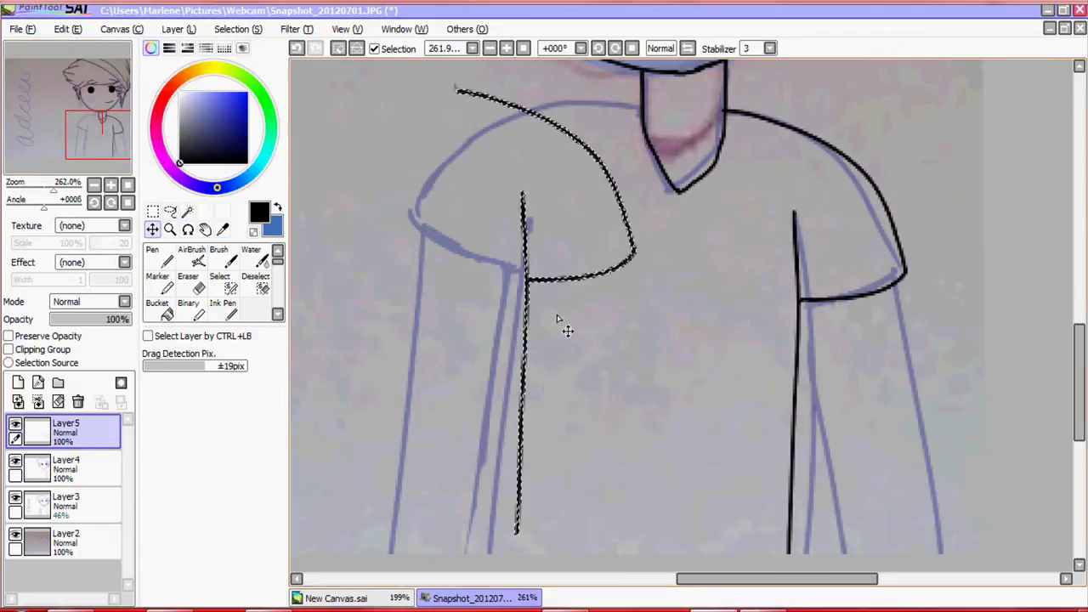
# Flip the copied shirt lines on Layer5 horizontally.
pyautogui.click(122, 29)
pyautogui.press('Escape')
pyautogui.click(238, 29)
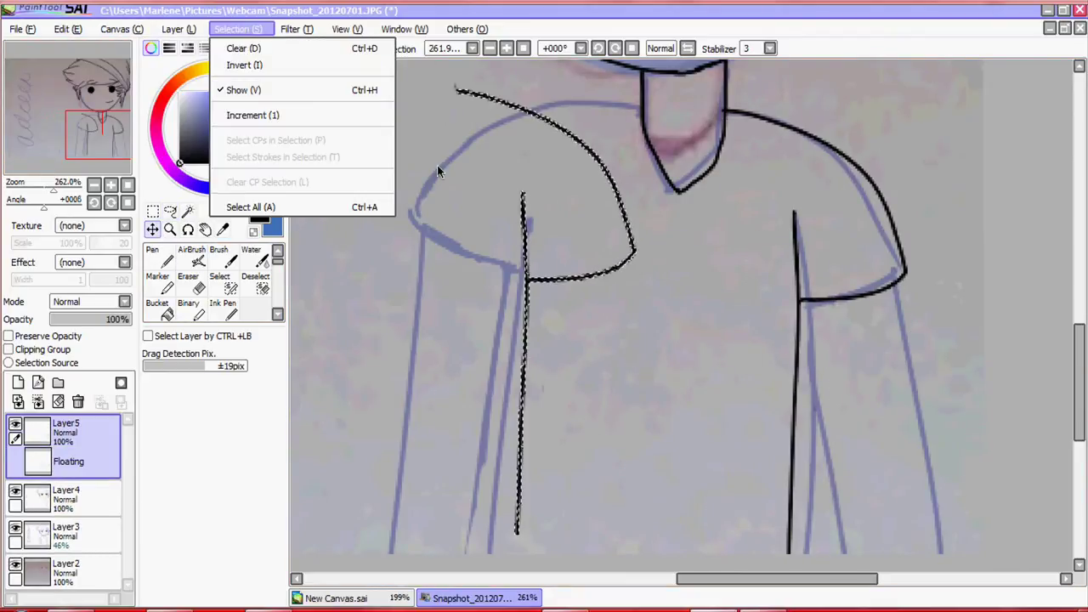
pyautogui.press('Escape')
pyautogui.hotkey('ctrl', 'd')
pyautogui.hotkey('ctrl', 't')
pyautogui.scroll(2, 644, 452)
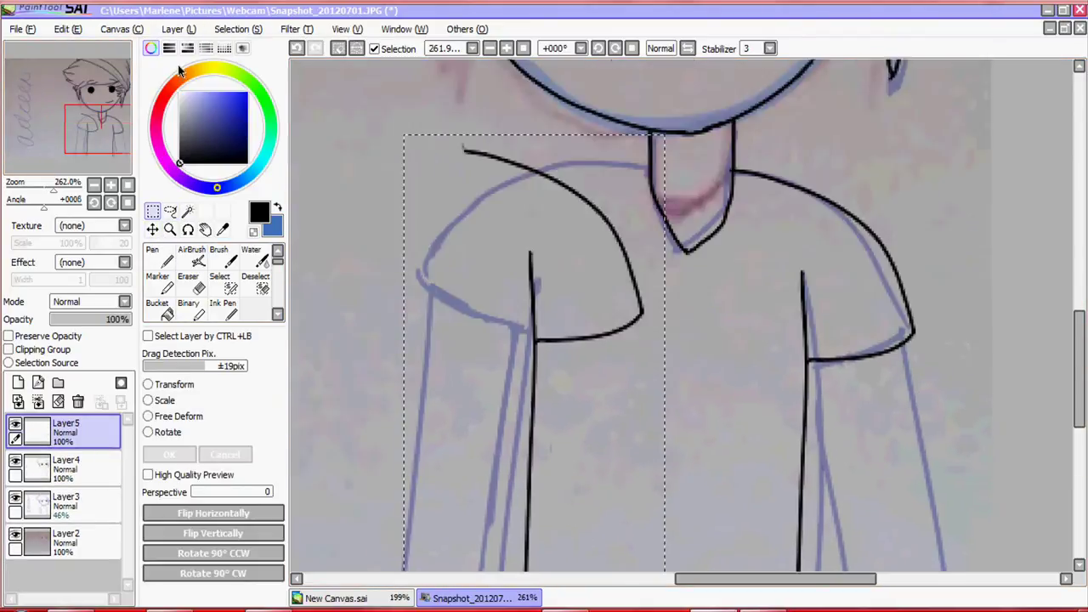
pyautogui.click(121, 29)
pyautogui.click(178, 29)
pyautogui.click(212, 309)
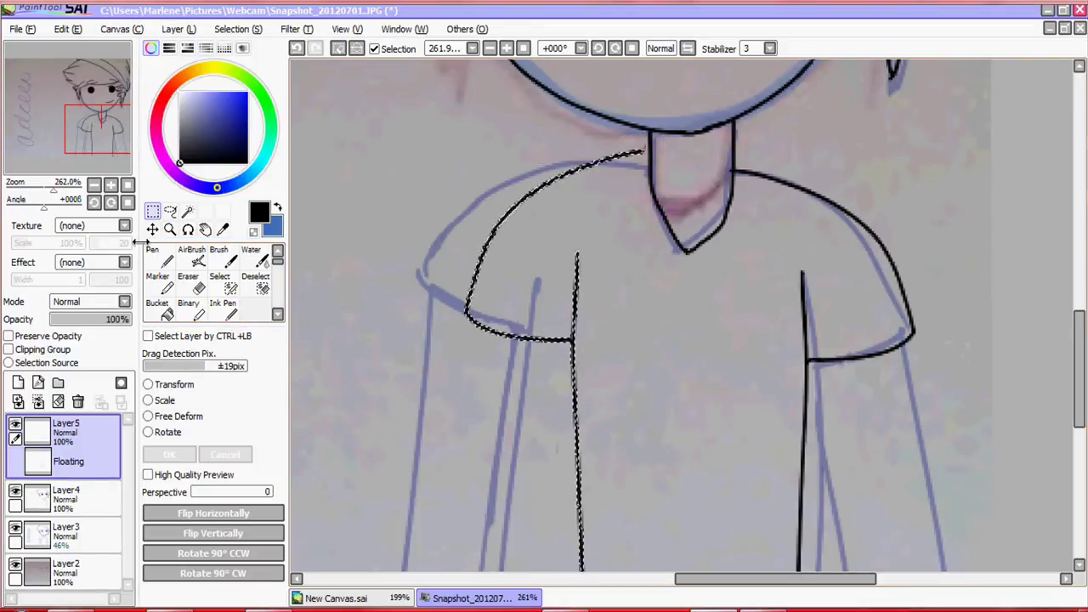
# Try to rotate the mirrored shirt lines with Transform so they fit the sketched left shoulder.
pyautogui.moveTo(71, 132); pyautogui.dragTo(79, 142)
pyautogui.click(175, 29)
pyautogui.hotkey('ctrl', 't')
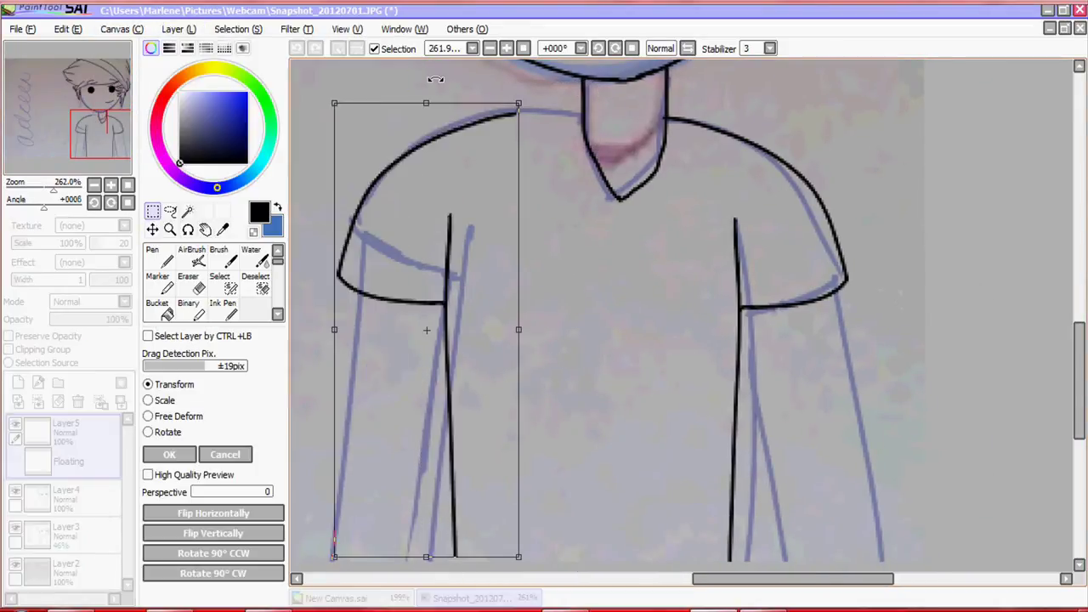
pyautogui.moveTo(435, 79)
pyautogui.mouseDown()
pyautogui.moveTo(459, 190)
pyautogui.moveTo(503, 223)
pyautogui.mouseUp()
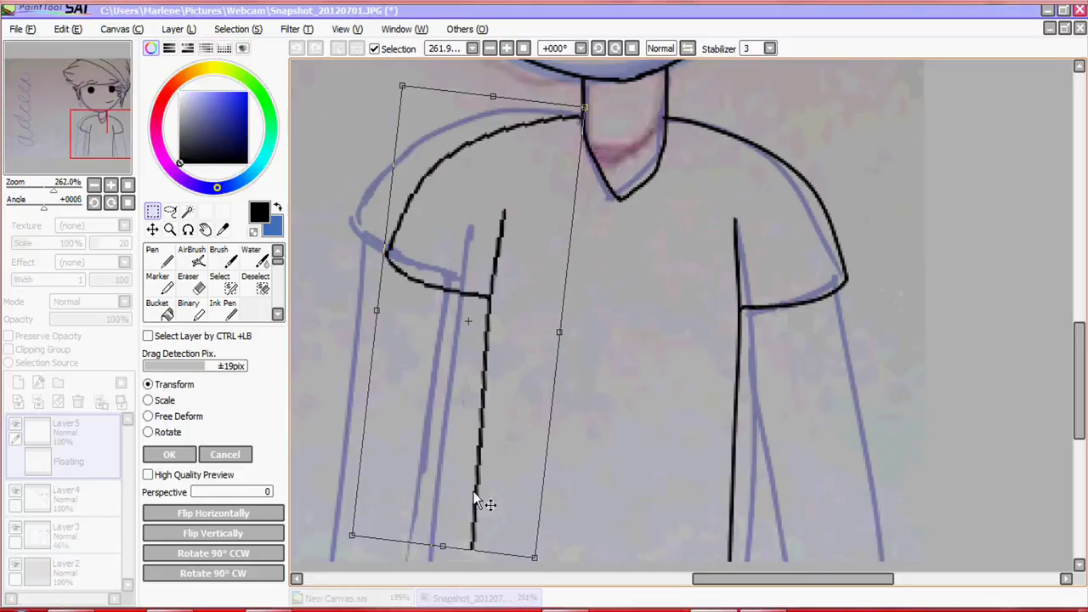
pyautogui.press('Escape')
# Mirror the copied shirt half horizontally, align it with the left edge of the neck, and clear the selection.
pyautogui.click(122, 29)
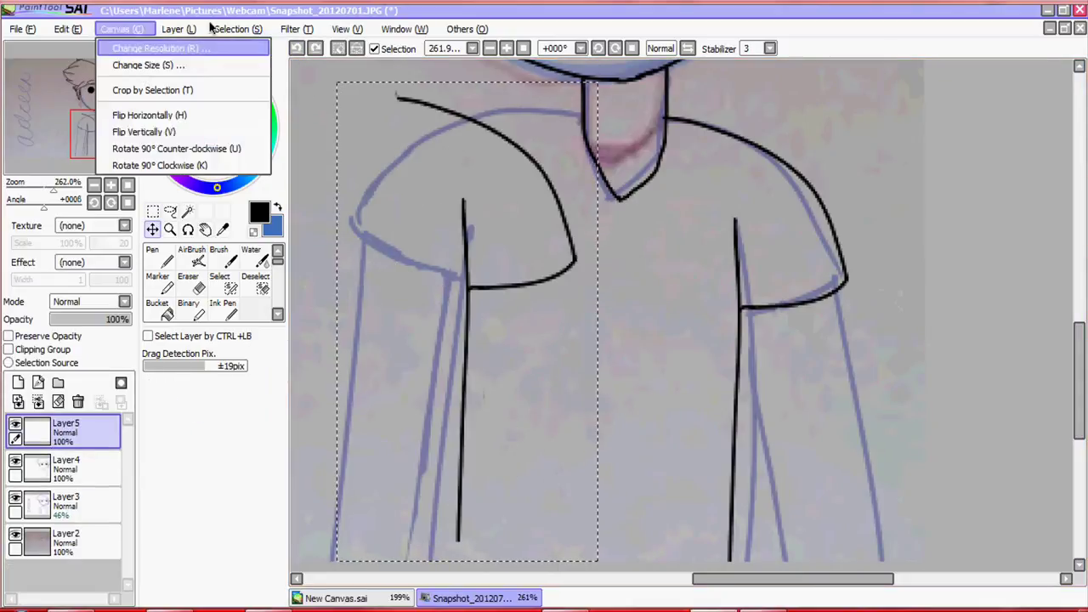
pyautogui.moveTo(238, 29)
pyautogui.moveTo(179, 29)
pyautogui.click(293, 301)
pyautogui.moveTo(510, 311)
pyautogui.mouseDown()
pyautogui.moveTo(486, 352)
pyautogui.moveTo(514, 365)
pyautogui.mouseUp()
pyautogui.hotkey('ctrl', 'd')
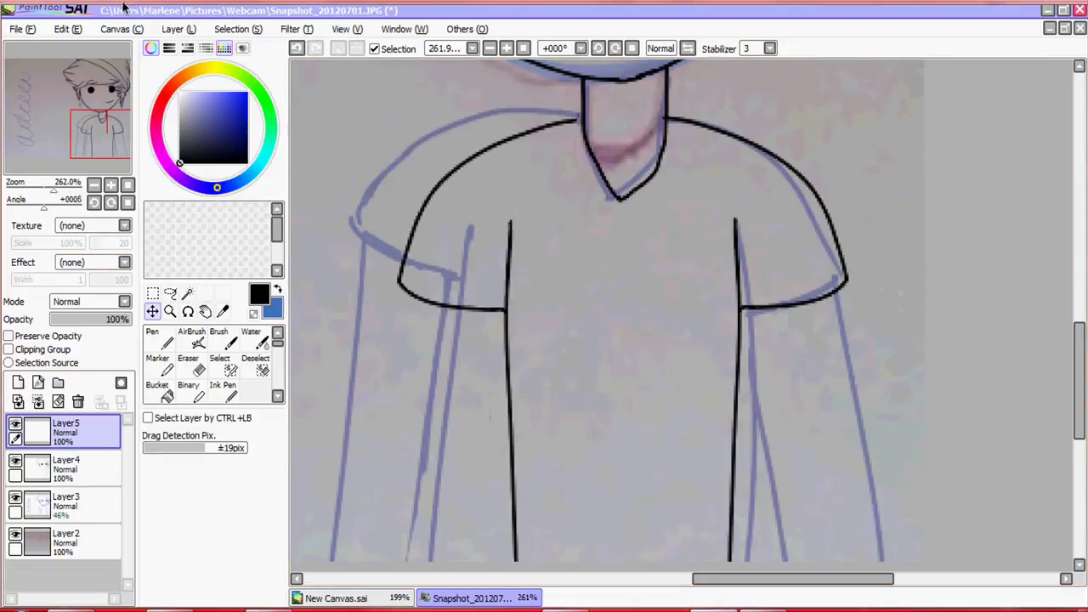
# Hide the blue sketch on Layer3 and ink the left arm's lines from the sleeve hem to the canvas edge.
pyautogui.click(15, 501)
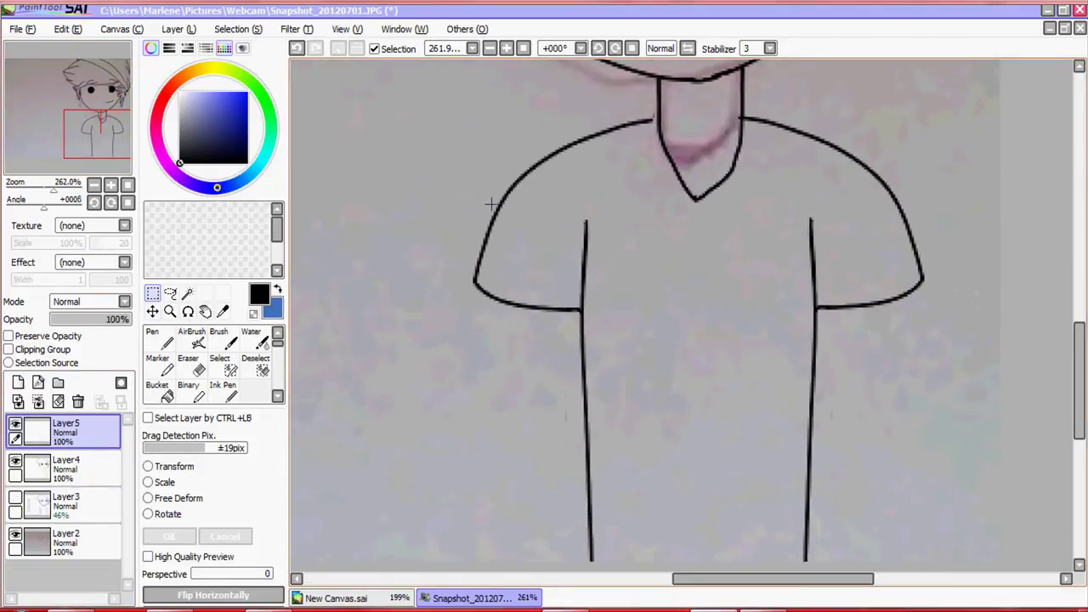
pyautogui.click(161, 340)
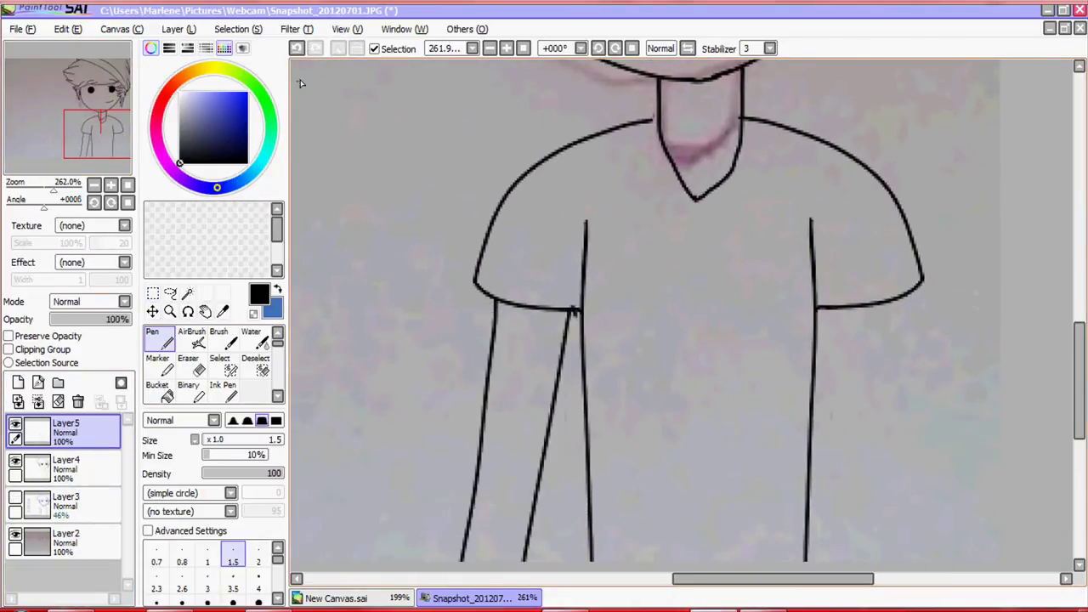
pyautogui.scroll(-1, 560, 532)
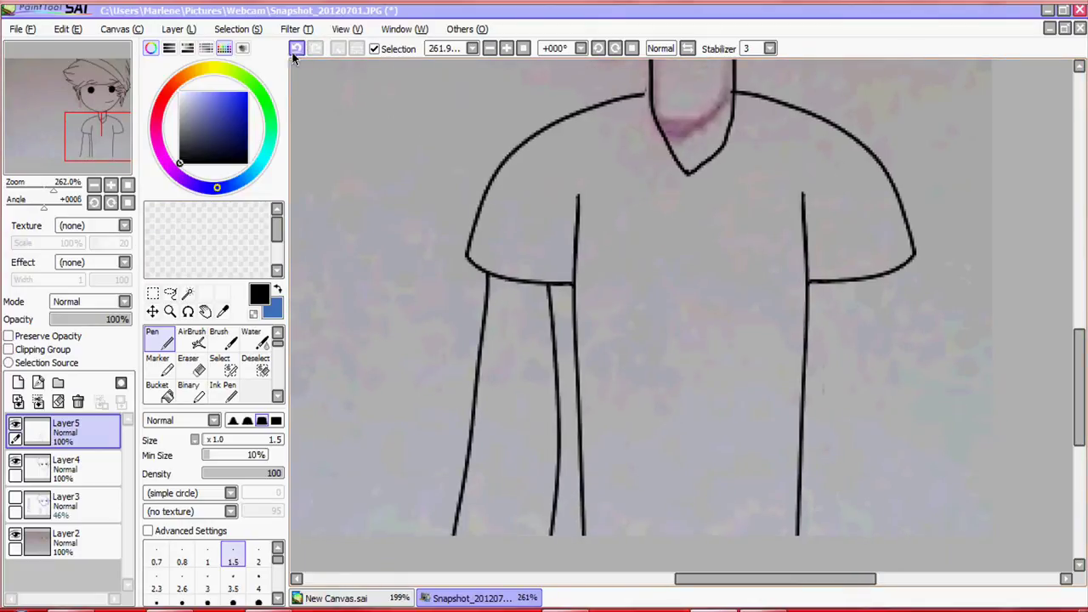
# Try to replace the left arm's outer line with a straighter one starting nearer the sleeve corner.
pyautogui.press('e')
pyautogui.click(243, 47)
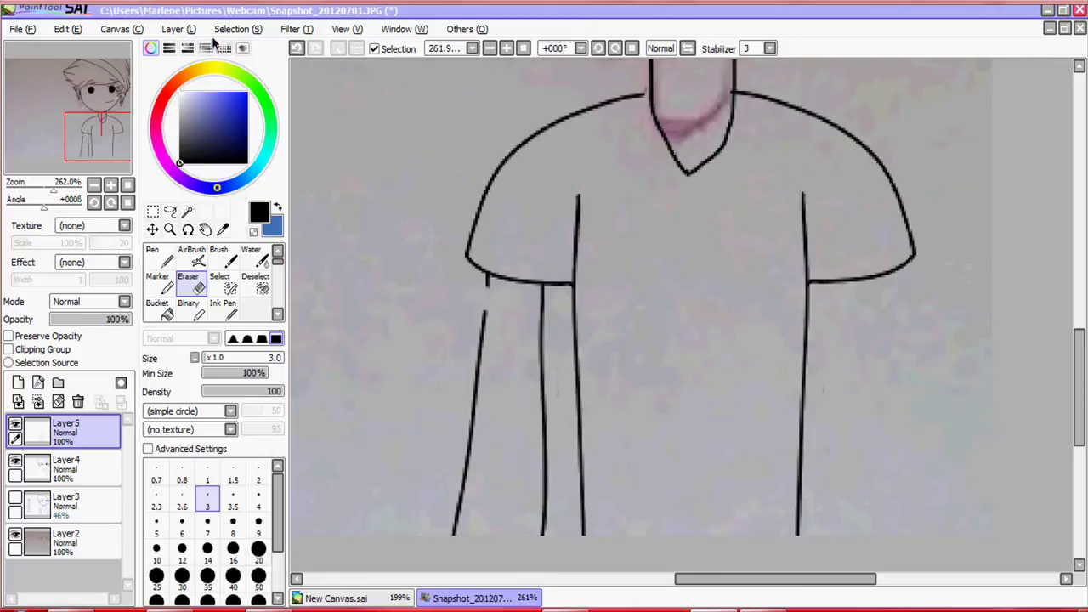
pyautogui.press('n')
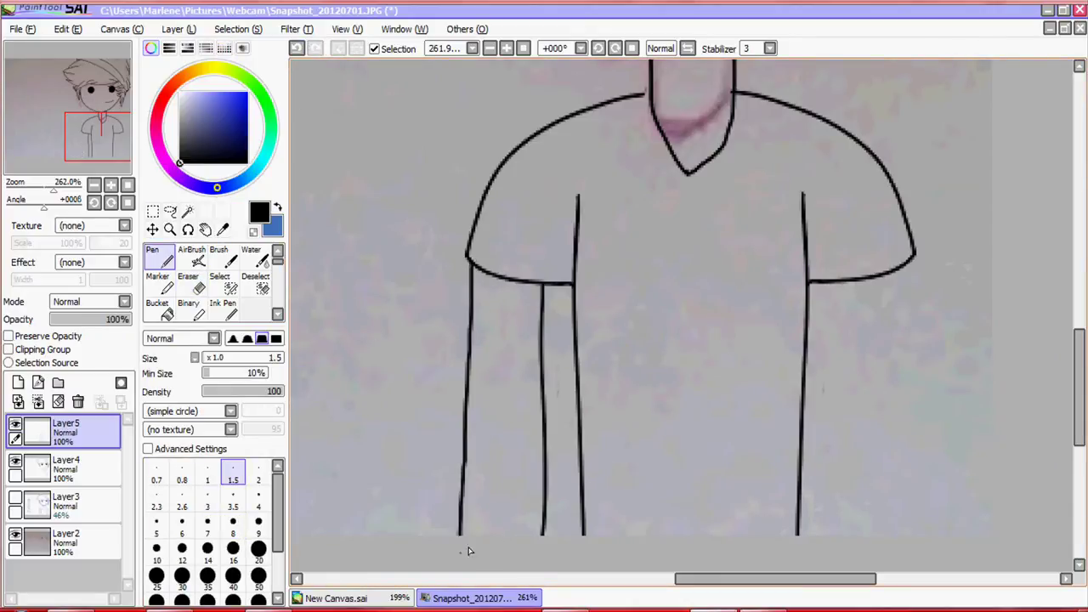
# Redraw the left arm's inner line and ink both lines of the right arm down to the canvas edge.
pyautogui.click(302, 49)
pyautogui.click(303, 49)
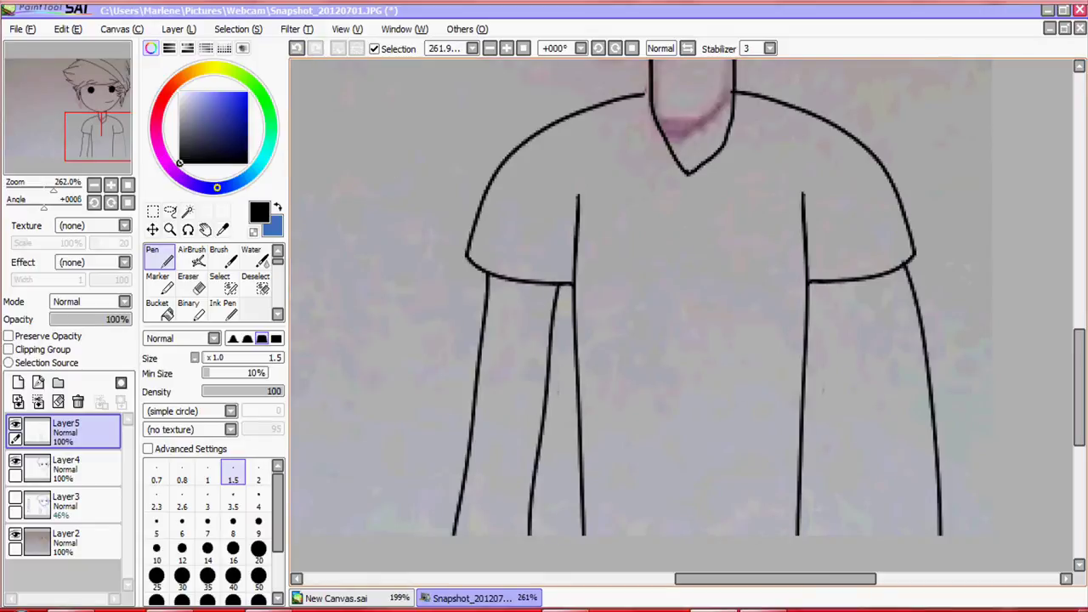
pyautogui.moveTo(92, 119); pyautogui.dragTo(94, 149)
pyautogui.click(128, 184)
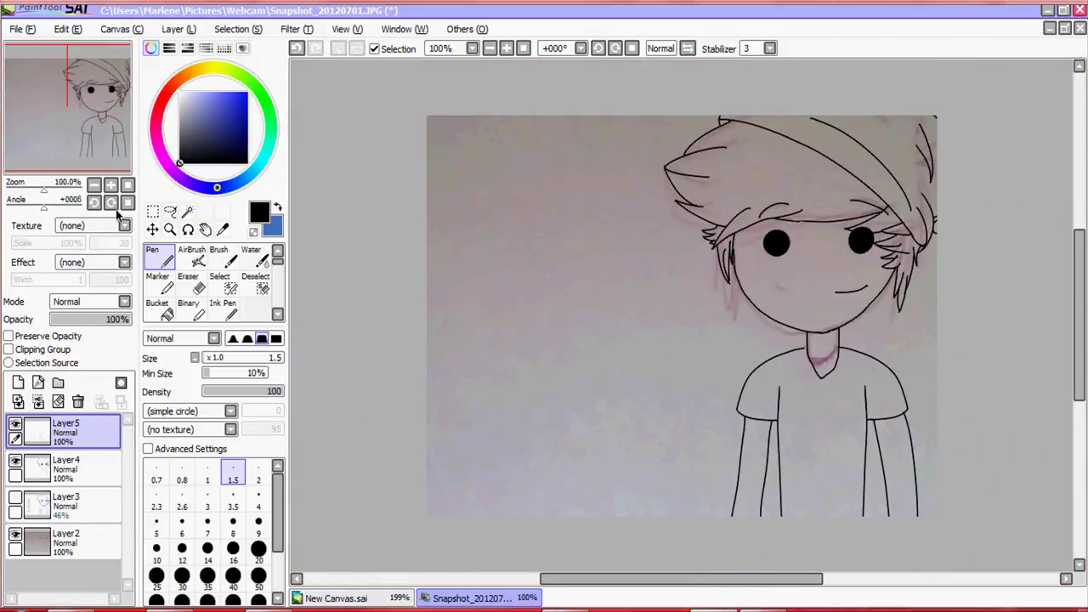
# Delete Layer2, which holds the photographed drawing.
pyautogui.click(51, 542)
pyautogui.click(15, 534)
pyautogui.click(77, 401)
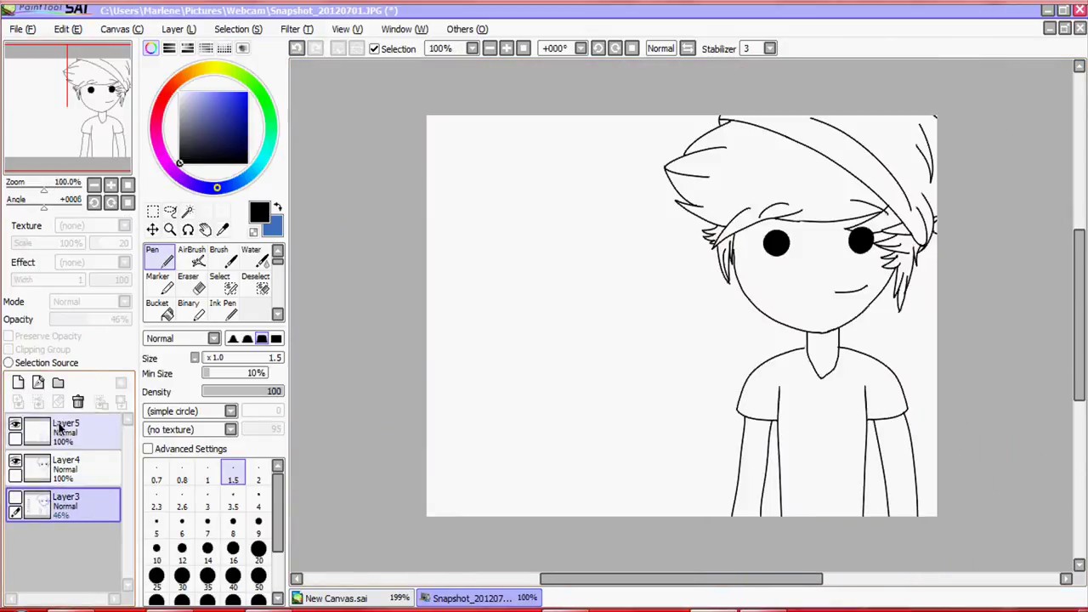
# Combine the line art of Layer5 into Layer4 and delete the sketch on Layer3.
pyautogui.click(59, 432)
pyautogui.click(78, 401)
pyautogui.click(64, 467)
pyautogui.click(15, 466)
pyautogui.click(14, 466)
pyautogui.click(77, 402)
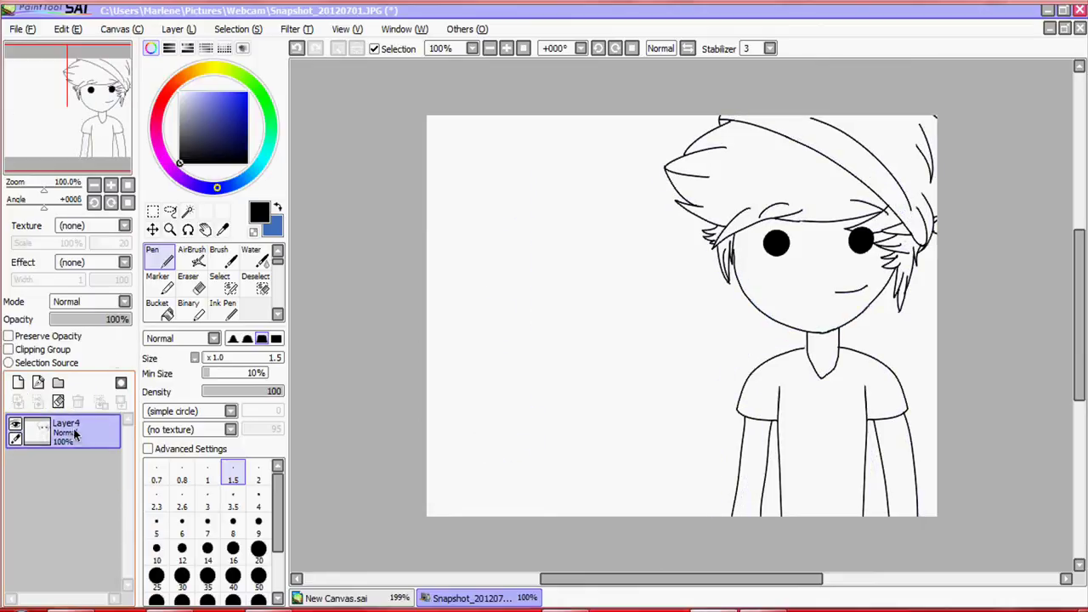
# Paint the upper part of the beanie near-black with a size 16 pen on a new layer beneath Layer4.
pyautogui.moveTo(49, 189); pyautogui.dragTo(62, 188)
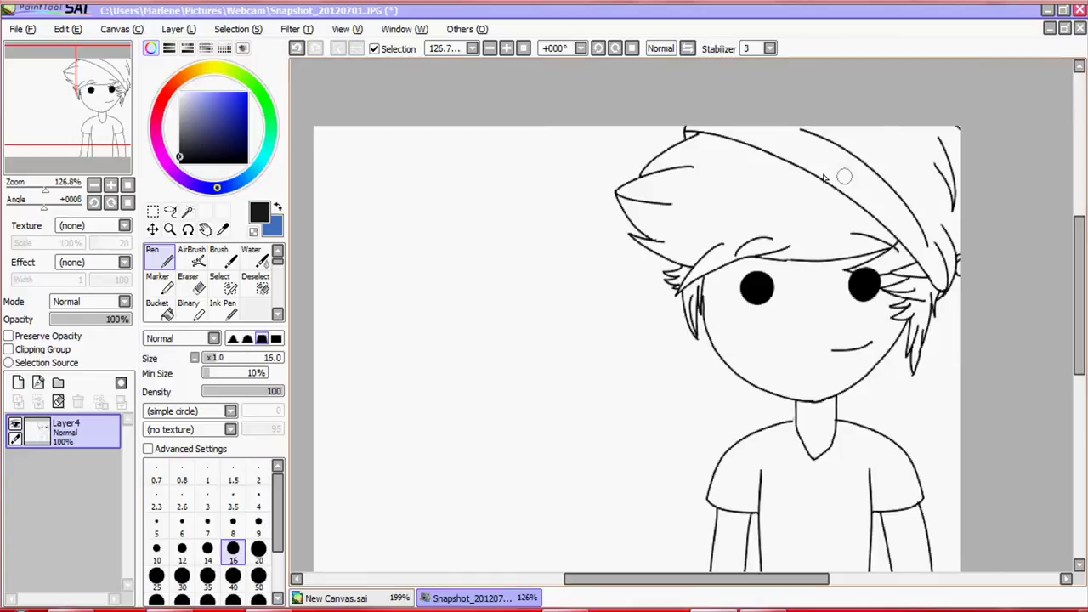
pyautogui.click(296, 48)
pyautogui.moveTo(816, 166)
pyautogui.mouseDown()
pyautogui.moveTo(952, 136)
pyautogui.moveTo(939, 323)
pyautogui.mouseUp()
pyautogui.scroll(3, 952, 141)
pyautogui.hotkey('ctrl', 'z')
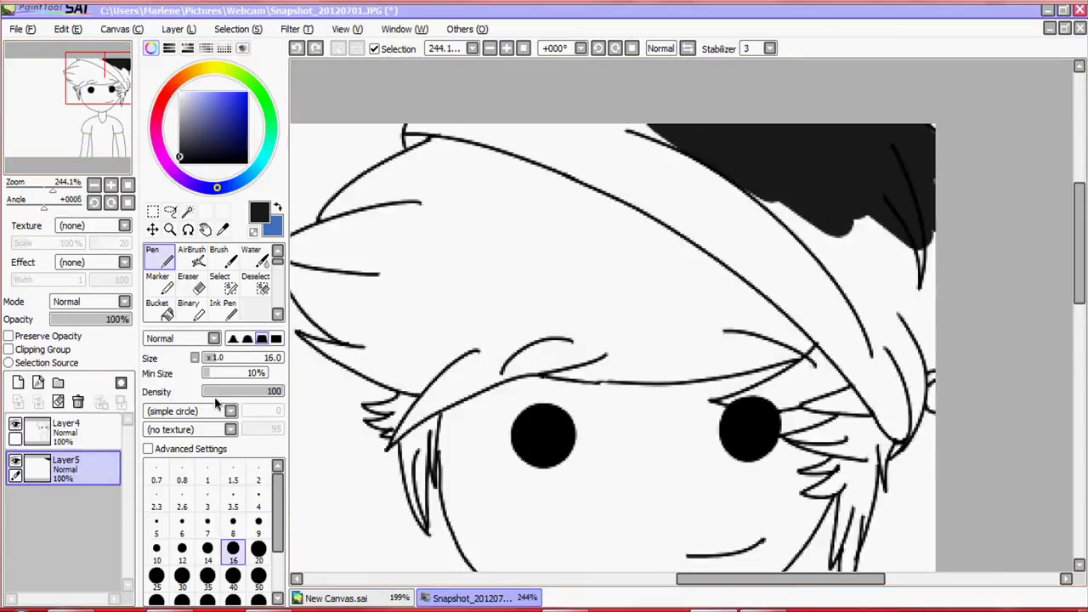
# Fill the rest of the beanie and its band up to the outlines in near-black with a size 6 pen.
pyautogui.click(182, 521)
pyautogui.moveTo(770, 204); pyautogui.dragTo(842, 280)
pyautogui.moveTo(837, 183); pyautogui.dragTo(897, 340)
pyautogui.moveTo(927, 374); pyautogui.dragTo(845, 263)
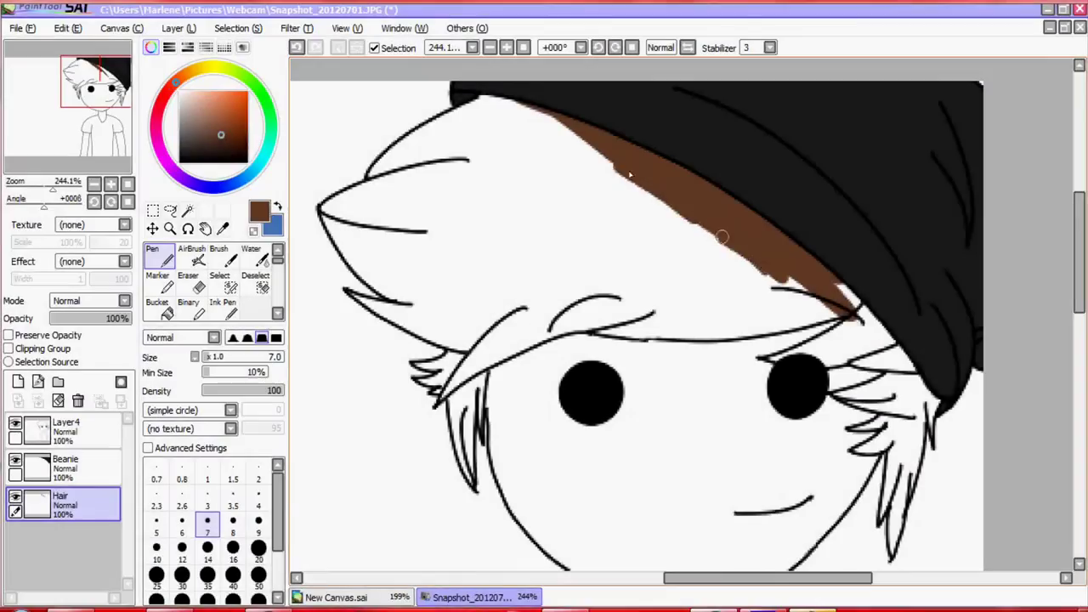
# Paint the hair under the beanie's brim and the pointed tufts on the left brown on the Hair layer with a size 7 pen.
pyautogui.moveTo(714, 255)
pyautogui.mouseDown()
pyautogui.moveTo(554, 213)
pyautogui.moveTo(510, 110)
pyautogui.mouseUp()
pyautogui.scroll(3, 544, 136)
pyautogui.hscroll(-3, 578, 115)
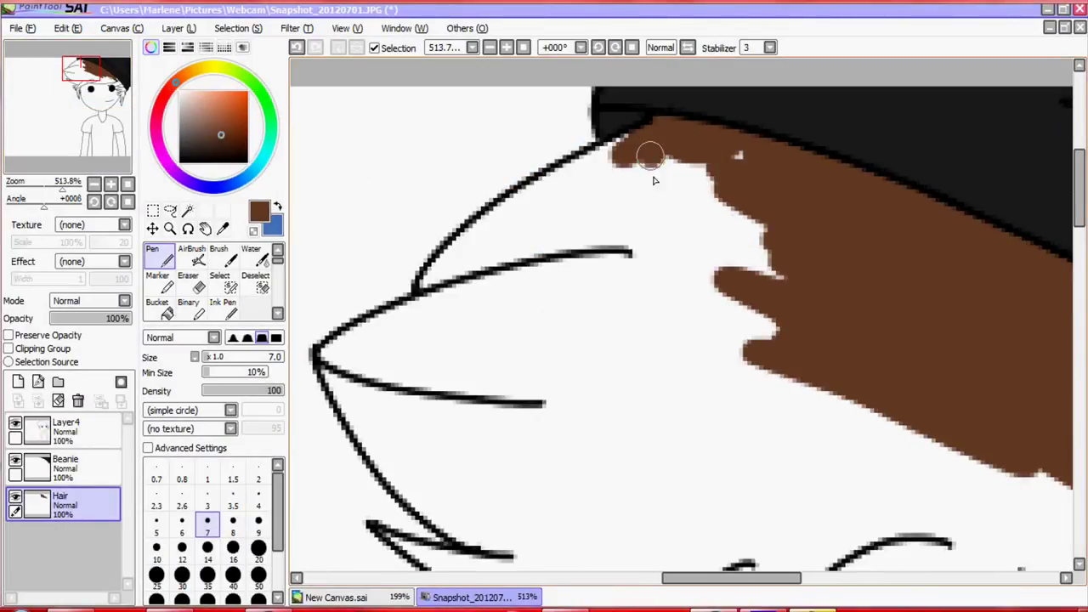
pyautogui.moveTo(648, 154)
pyautogui.mouseDown()
pyautogui.moveTo(602, 162)
pyautogui.moveTo(603, 185)
pyautogui.moveTo(821, 287)
pyautogui.moveTo(859, 442)
pyautogui.moveTo(402, 370)
pyautogui.mouseUp()
pyautogui.moveTo(376, 337); pyautogui.dragTo(468, 323)
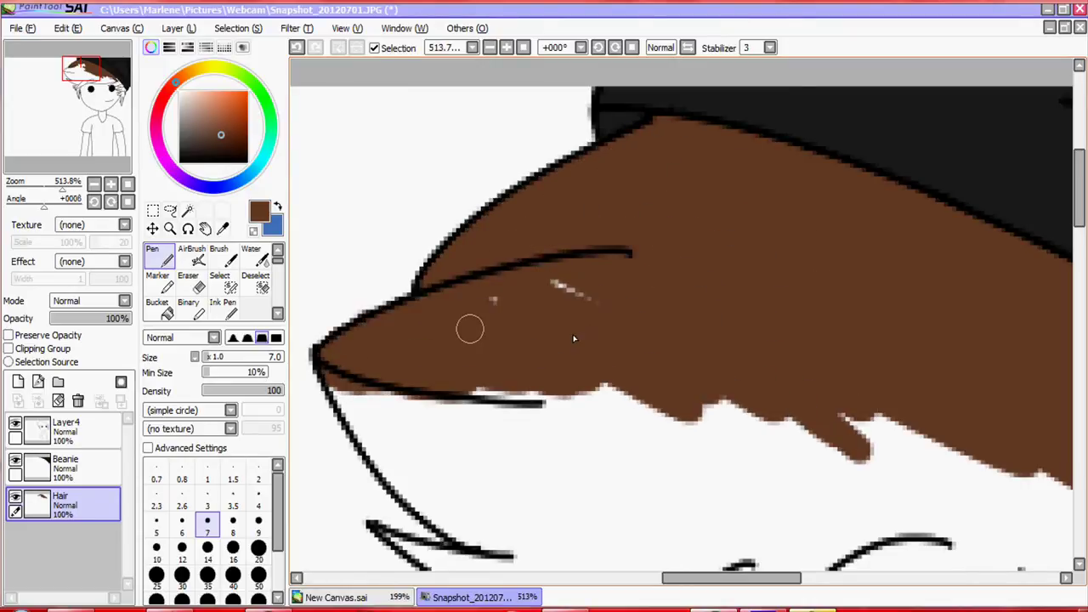
pyautogui.moveTo(352, 308); pyautogui.dragTo(482, 224)
pyautogui.moveTo(527, 349)
pyautogui.mouseDown()
pyautogui.moveTo(492, 330)
pyautogui.moveTo(588, 483)
pyautogui.mouseUp()
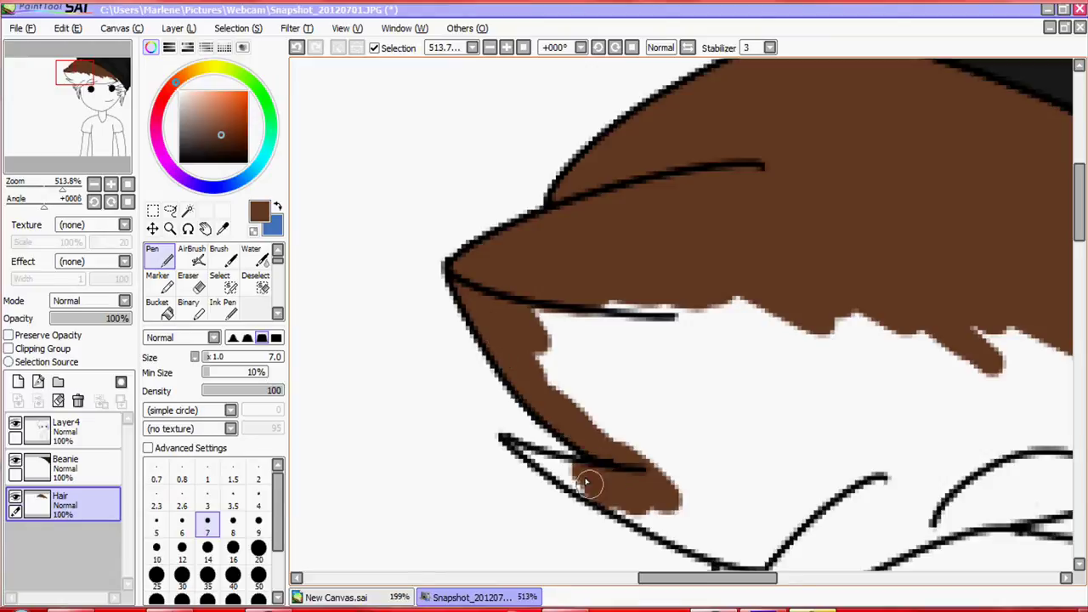
pyautogui.moveTo(512, 444); pyautogui.dragTo(583, 297)
# Fill the small hair spikes beside the left of the face in brown with a size 2.6 pen.
pyautogui.press('e')
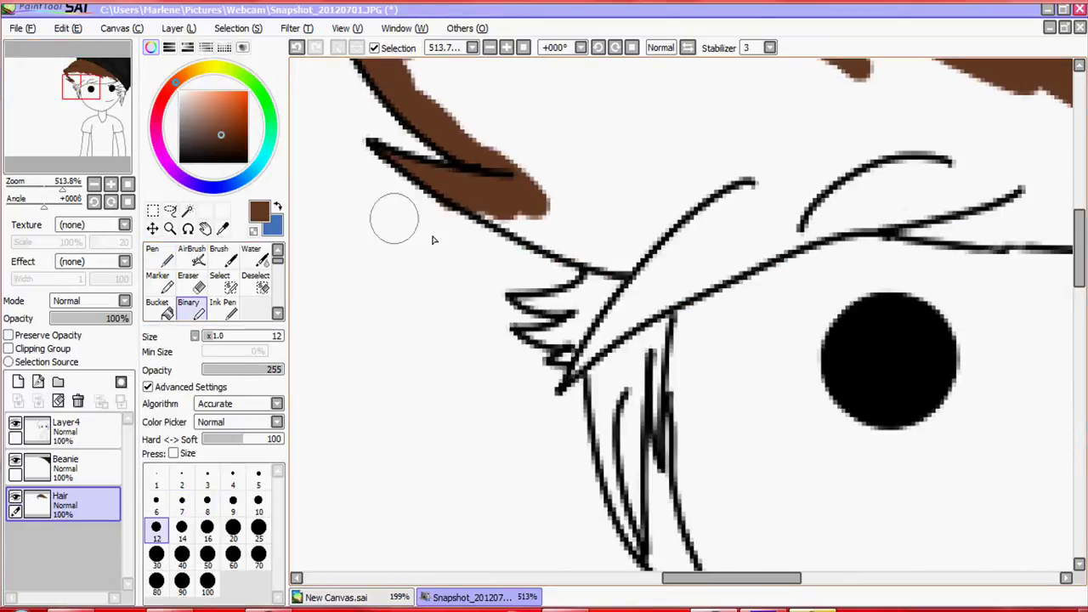
pyautogui.press('Escape')
pyautogui.press('n')
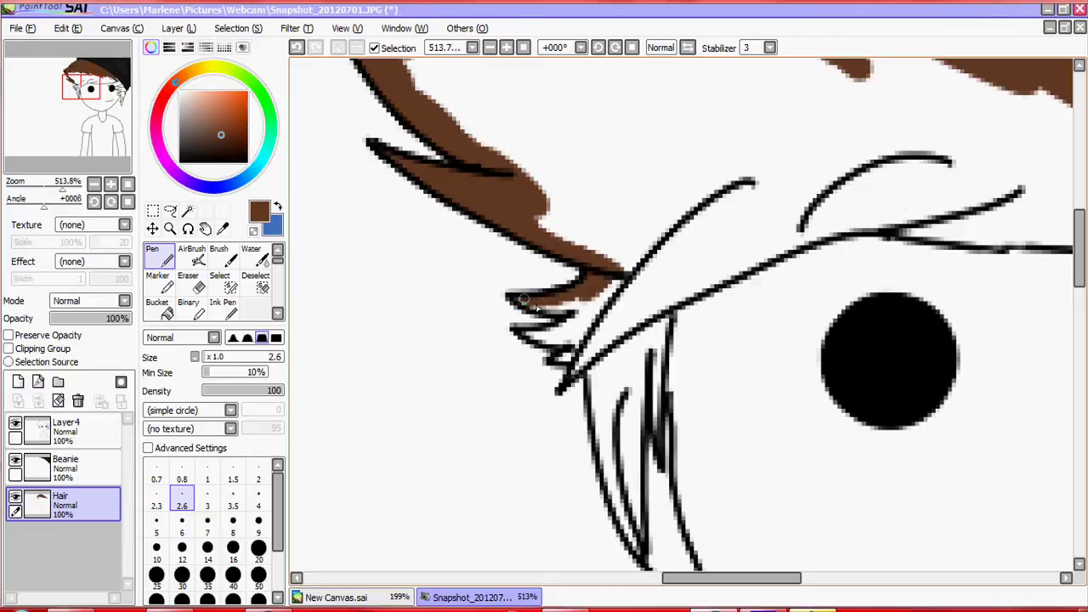
pyautogui.moveTo(580, 342); pyautogui.dragTo(395, 281)
pyautogui.press('e')
# Fill the long sideburn strands left of the face in brown and clean their edge with a size 2.3 eraser.
pyautogui.press('n')
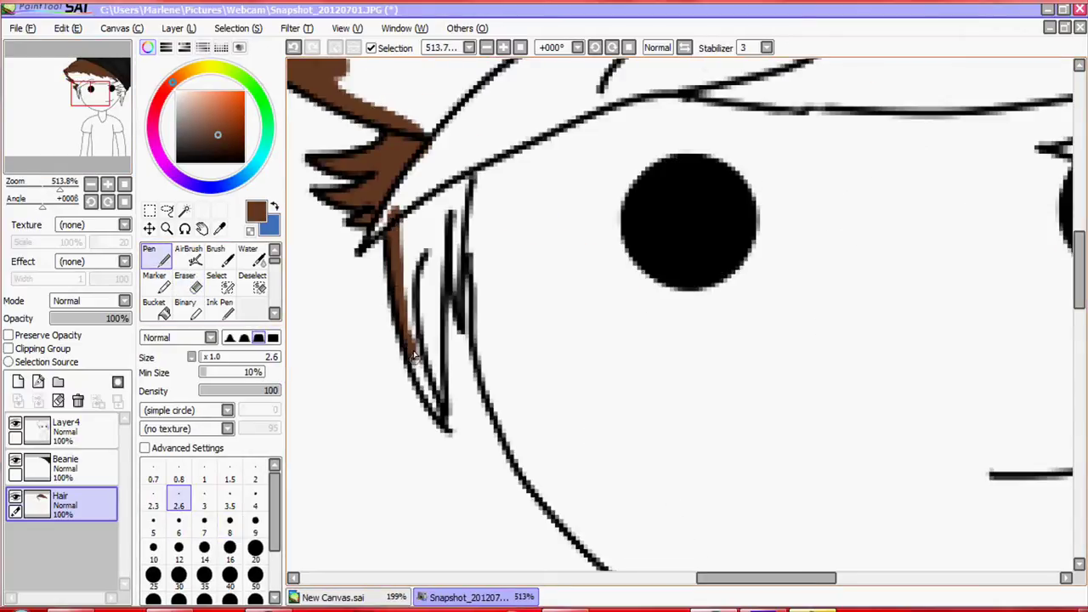
pyautogui.moveTo(438, 410); pyautogui.dragTo(415, 219)
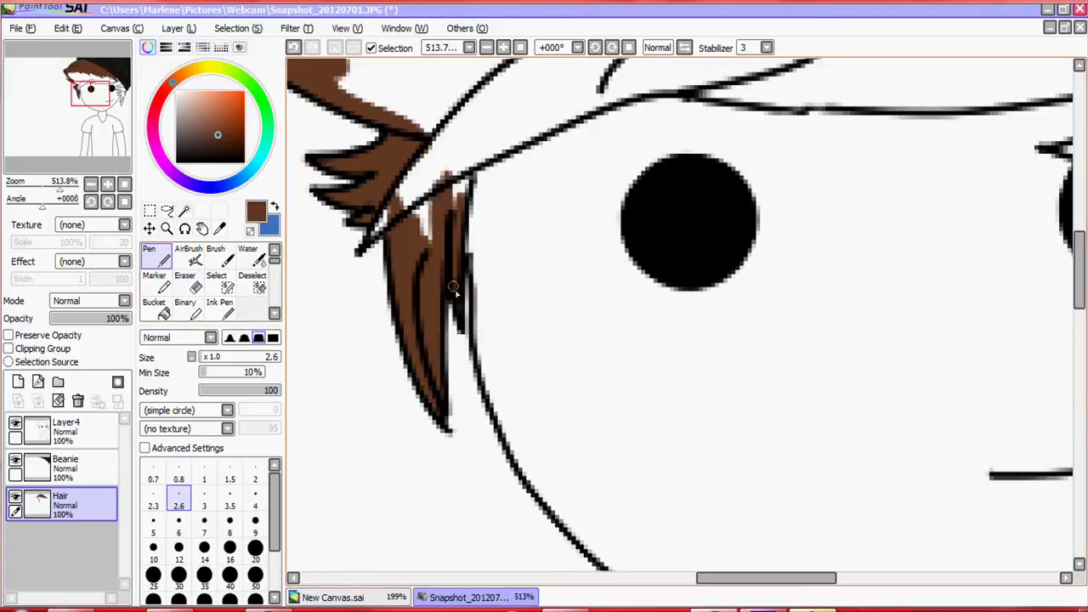
pyautogui.press('e')
pyautogui.press('n')
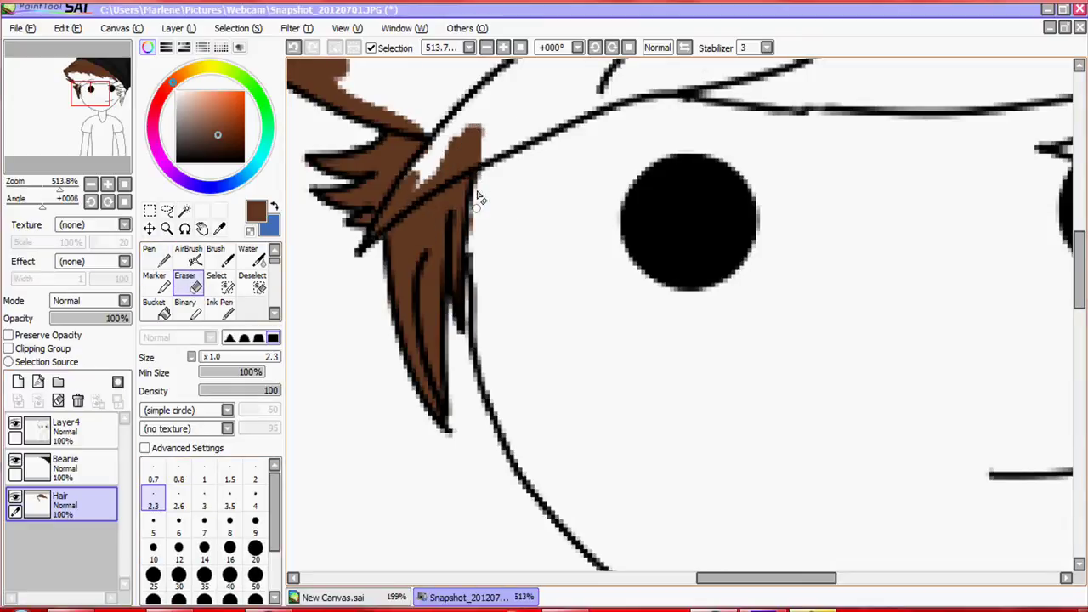
# Fill the wide fringe area in brown with a size 45 pen and close the gaps above the left sideburn with size 2.6.
pyautogui.click(102, 77)
pyautogui.moveTo(552, 357)
pyautogui.mouseDown()
pyautogui.moveTo(681, 315)
pyautogui.moveTo(510, 383)
pyautogui.mouseUp()
pyautogui.click(96, 104)
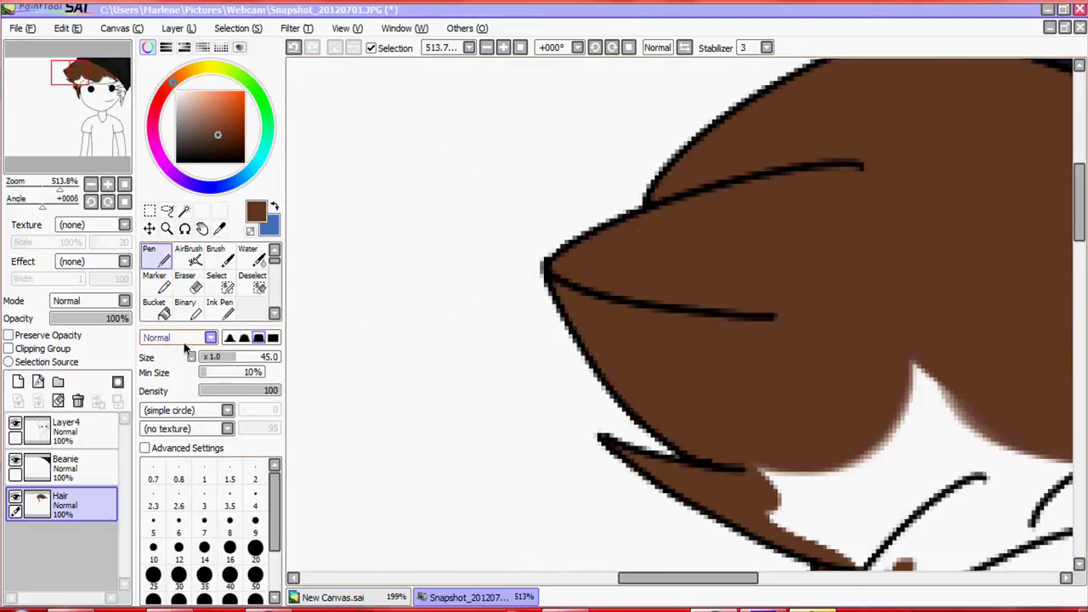
pyautogui.click(204, 549)
pyautogui.moveTo(723, 236); pyautogui.dragTo(568, 209)
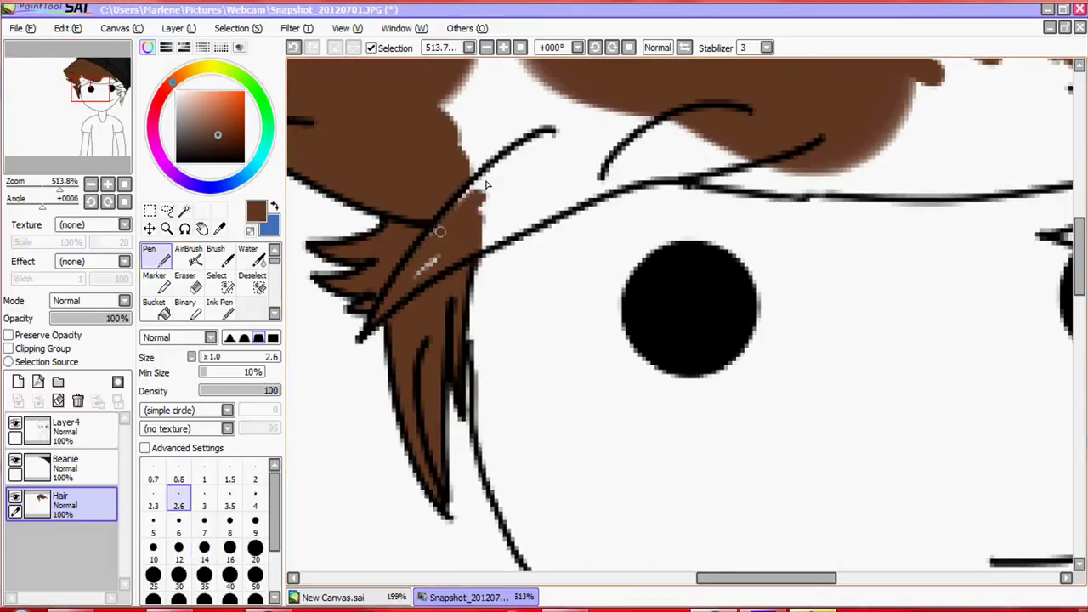
pyautogui.moveTo(510, 147); pyautogui.dragTo(459, 212)
pyautogui.moveTo(587, 169); pyautogui.dragTo(535, 207)
# Extend the brown fringe to the beanie's brim and down to its lower outline above the eyes with a size 17 pen.
pyautogui.scroll(3, 411, 281)
pyautogui.moveTo(451, 216)
pyautogui.mouseDown()
pyautogui.moveTo(753, 291)
pyautogui.moveTo(816, 280)
pyautogui.mouseUp()
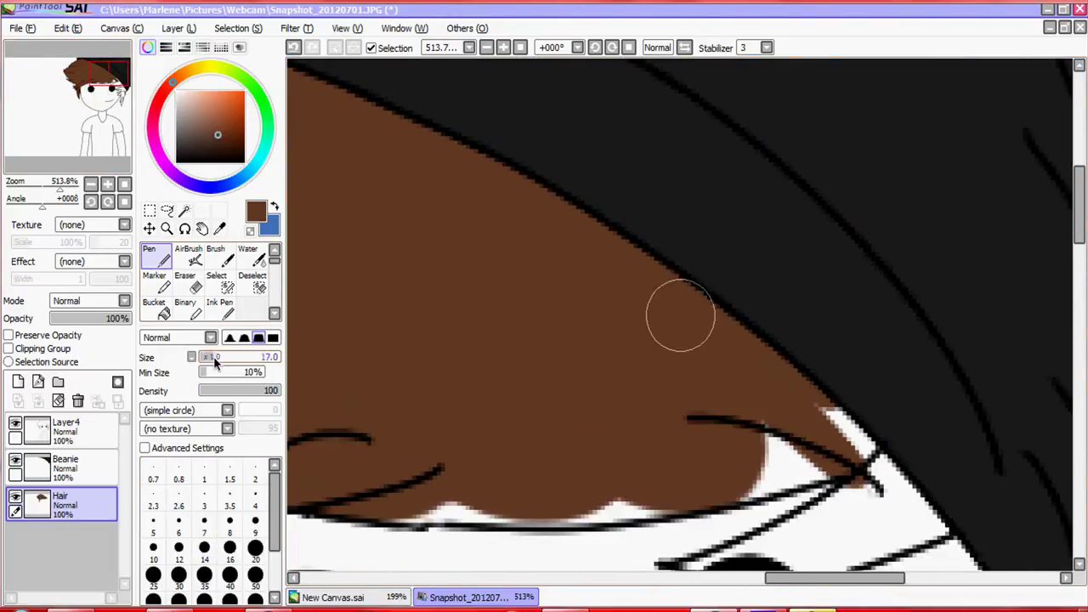
pyautogui.scroll(-3, 680, 311)
pyautogui.moveTo(685, 363); pyautogui.dragTo(531, 256)
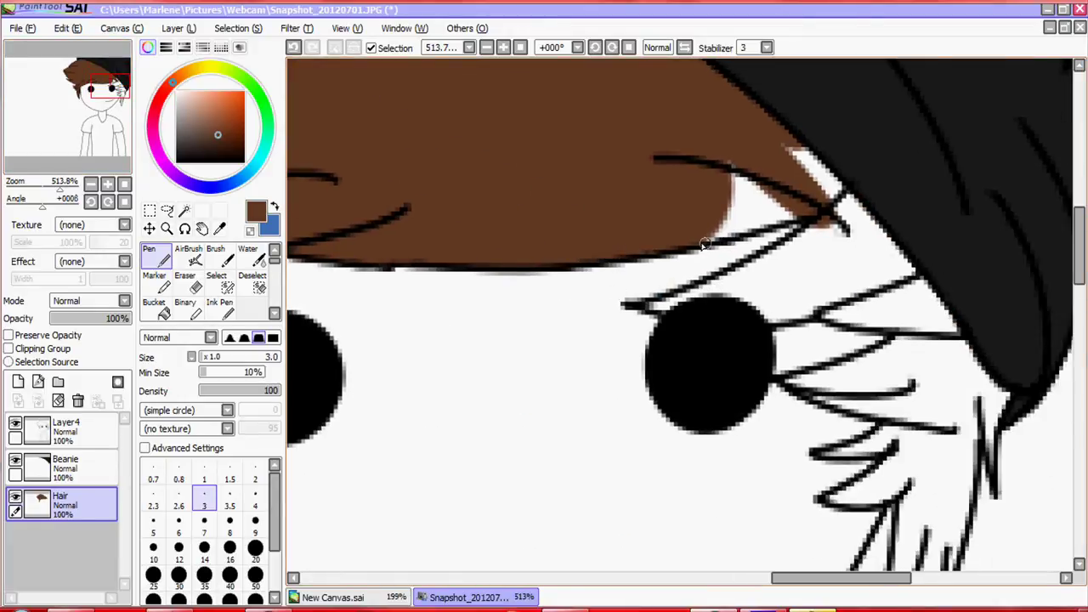
# Fill the fringe's right tip and the strand above the right eye in brown with a size 3 pen.
pyautogui.moveTo(704, 244)
pyautogui.mouseDown()
pyautogui.moveTo(820, 213)
pyautogui.moveTo(789, 145)
pyautogui.moveTo(918, 296)
pyautogui.mouseUp()
pyautogui.moveTo(782, 282)
pyautogui.mouseDown()
pyautogui.moveTo(741, 296)
pyautogui.moveTo(362, 274)
pyautogui.moveTo(485, 178)
pyautogui.mouseUp()
pyautogui.press('e')
pyautogui.press('n')
pyautogui.moveTo(586, 182)
pyautogui.mouseDown()
pyautogui.moveTo(595, 197)
pyautogui.moveTo(608, 150)
pyautogui.mouseUp()
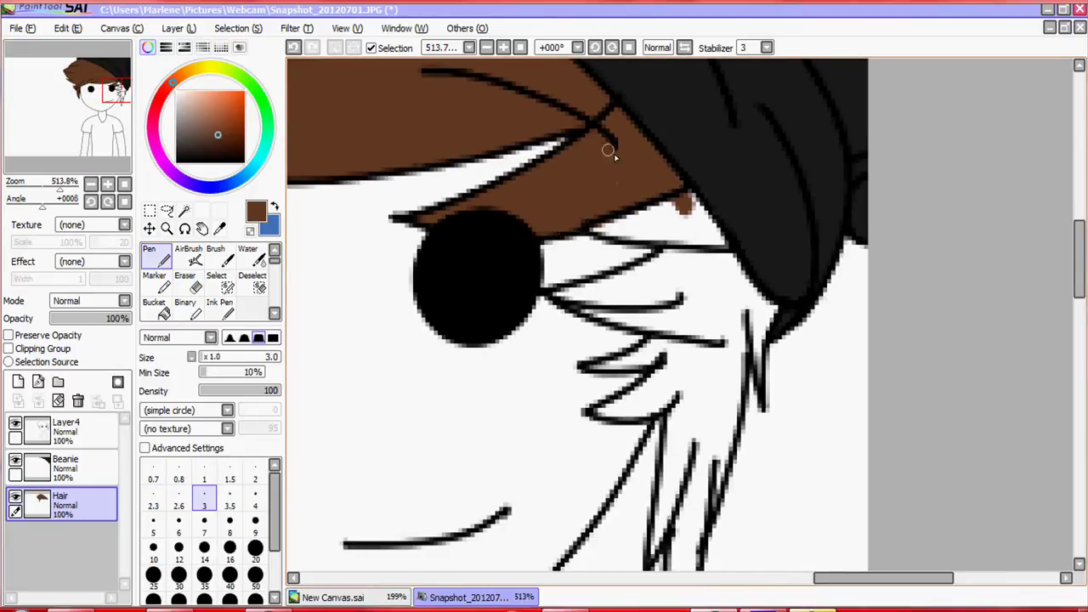
# Fill the strands between the right eye and the beanie in brown with the size 3 pen.
pyautogui.moveTo(702, 245); pyautogui.dragTo(657, 269)
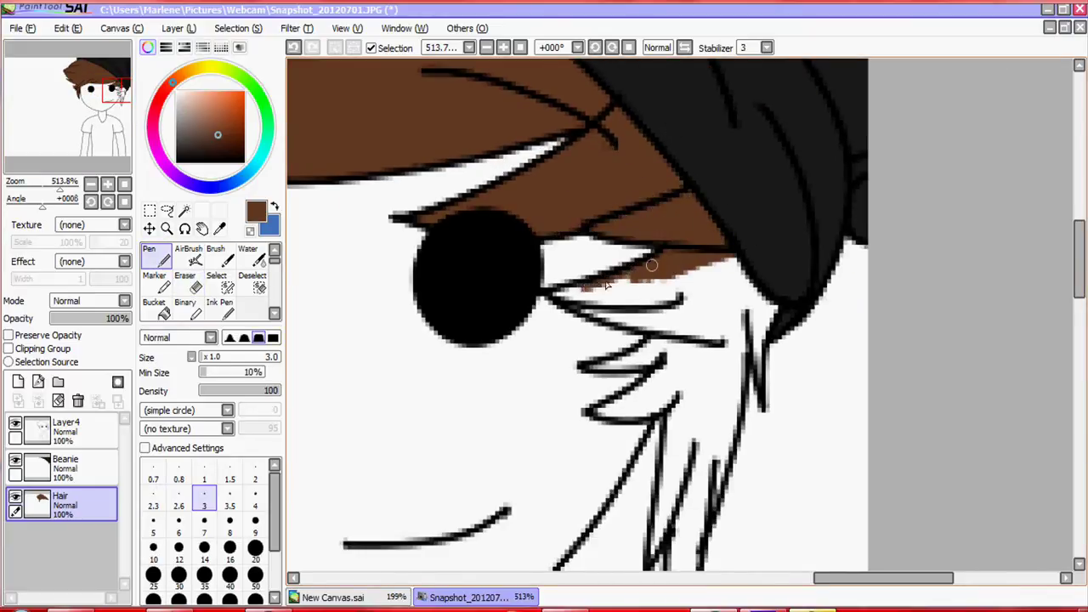
pyautogui.moveTo(548, 295); pyautogui.dragTo(716, 347)
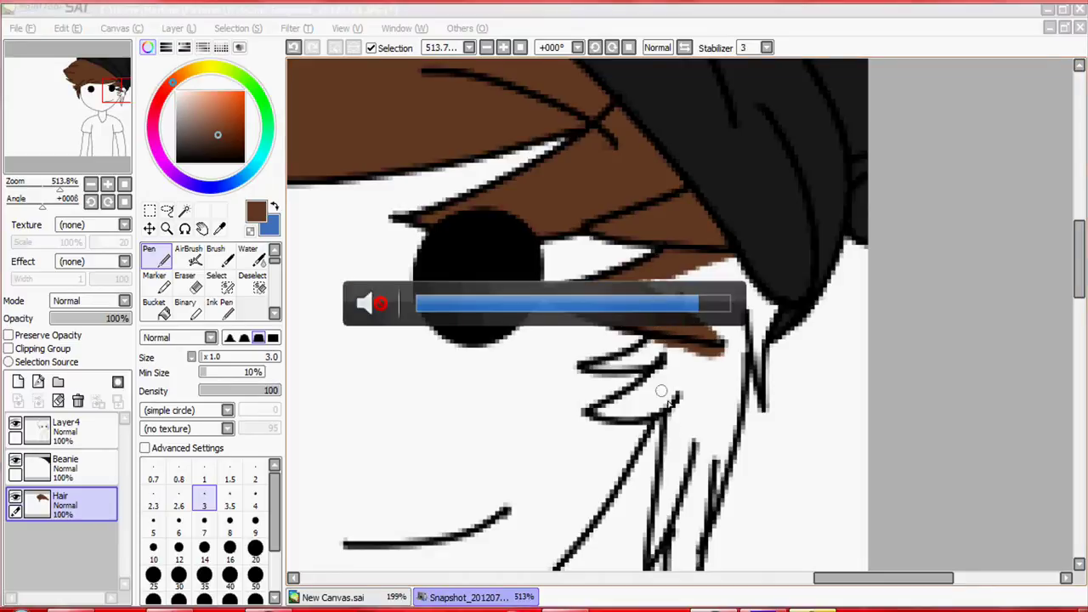
pyautogui.moveTo(631, 284); pyautogui.dragTo(757, 345)
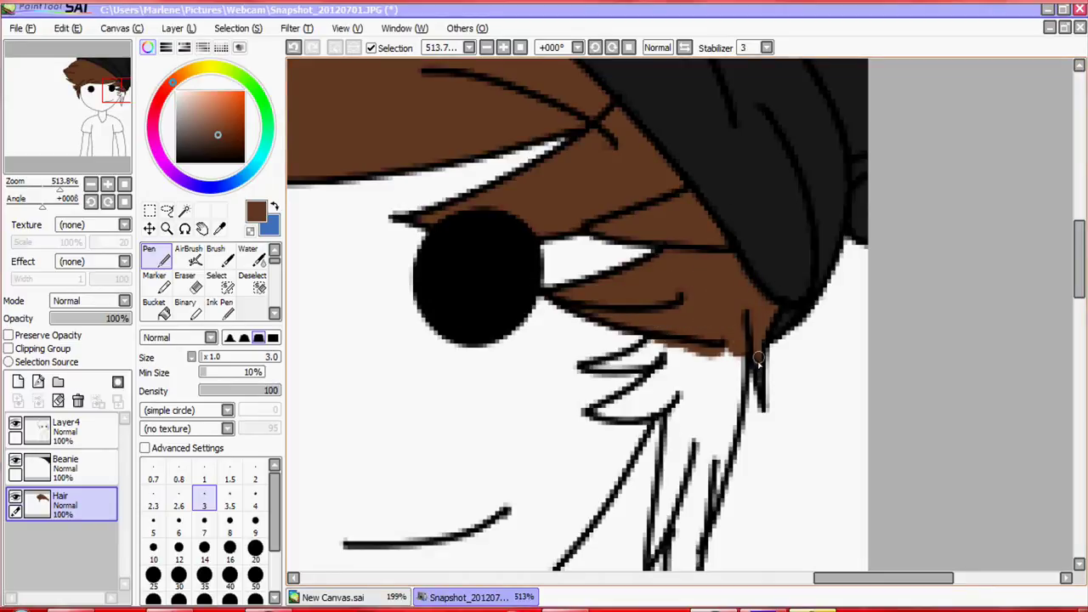
# Fill the small spikes and the long sideburn strands right of the face in brown with the size 3 pen.
pyautogui.scroll(-2, 680, 327)
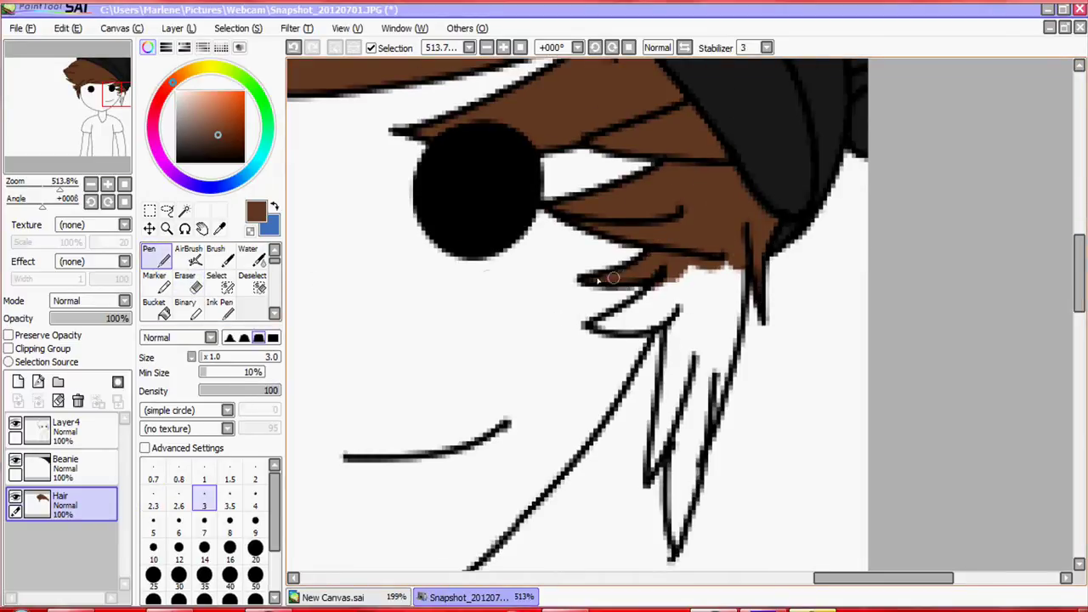
pyautogui.press('e')
pyautogui.press('n')
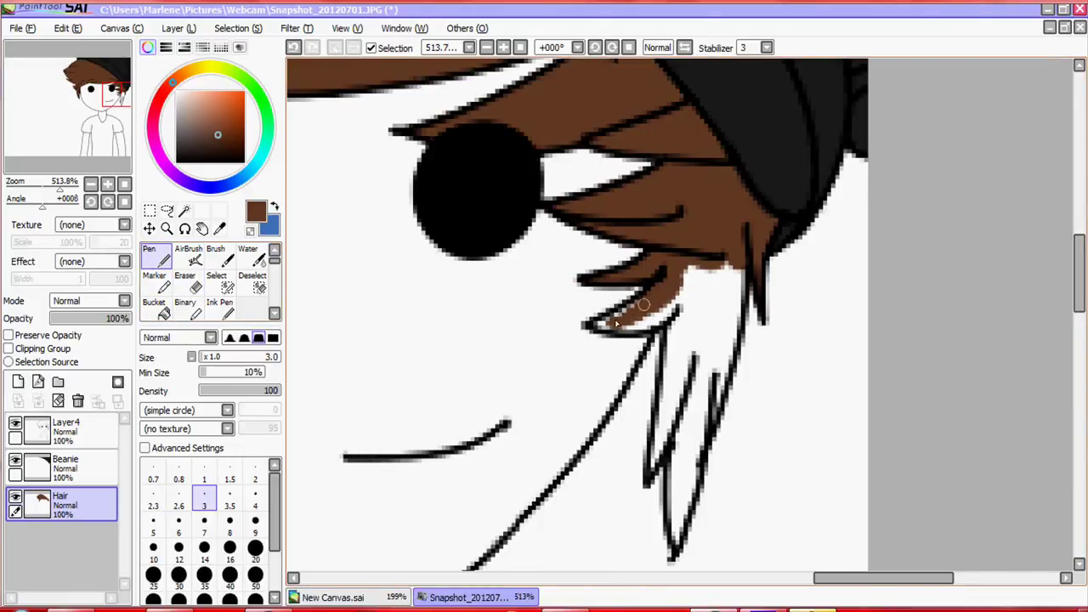
pyautogui.moveTo(695, 285)
pyautogui.mouseDown()
pyautogui.moveTo(679, 325)
pyautogui.moveTo(690, 328)
pyautogui.moveTo(646, 471)
pyautogui.mouseUp()
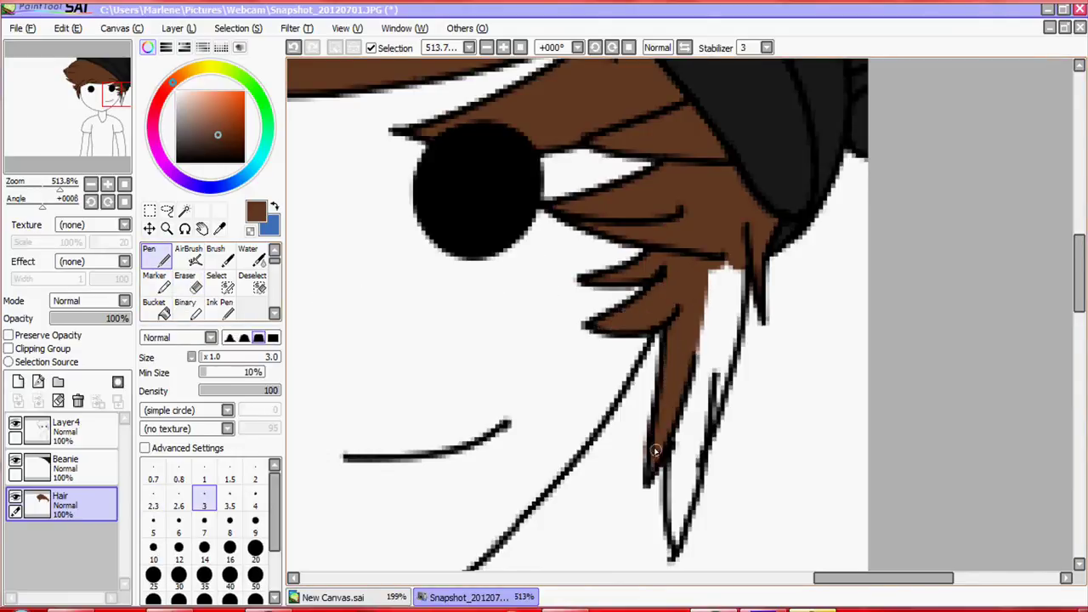
pyautogui.press('m')
pyautogui.moveTo(709, 281); pyautogui.dragTo(706, 361)
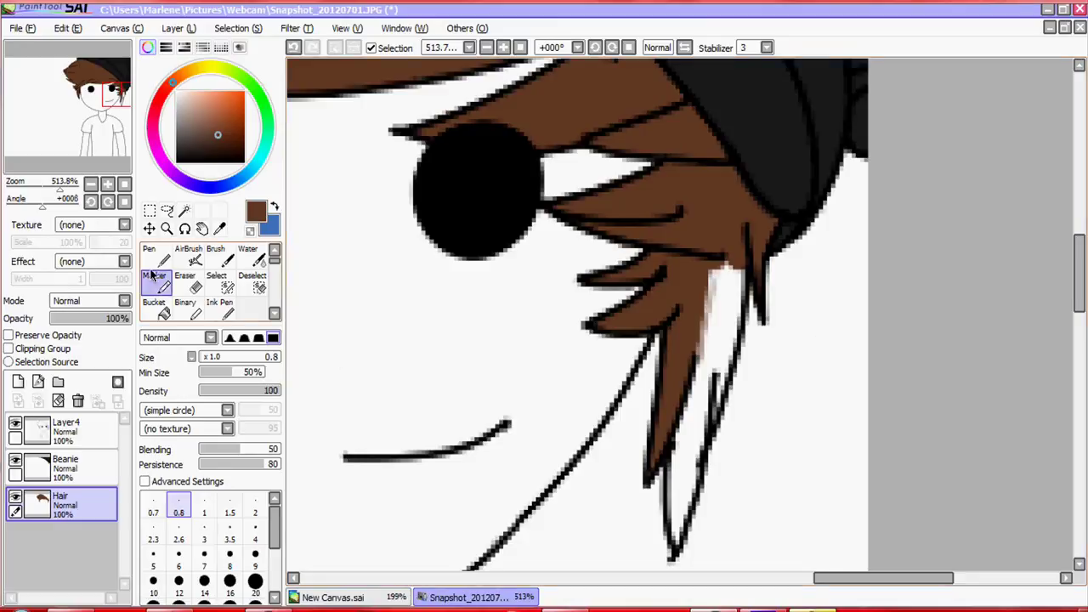
pyautogui.press('n')
pyautogui.moveTo(723, 263)
pyautogui.mouseDown()
pyautogui.moveTo(705, 425)
pyautogui.moveTo(674, 459)
pyautogui.mouseUp()
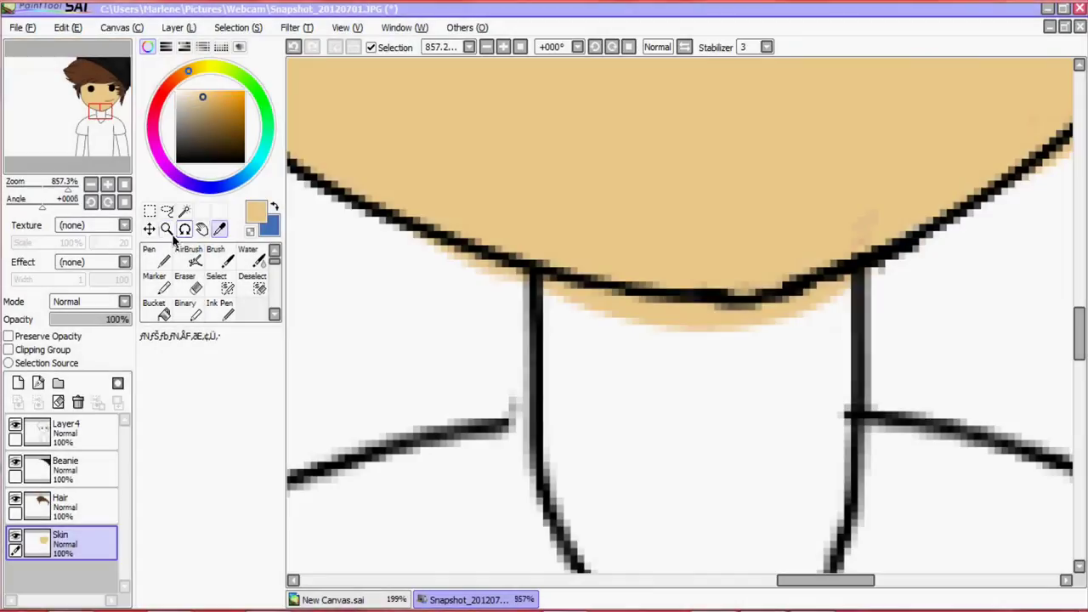
# Fill the neck and the V-shaped neckline in the face's tan colour on the Skin layer with a size 3 pen.
pyautogui.press('n')
pyautogui.moveTo(587, 297)
pyautogui.mouseDown()
pyautogui.moveTo(552, 451)
pyautogui.moveTo(654, 179)
pyautogui.moveTo(728, 547)
pyautogui.moveTo(675, 340)
pyautogui.mouseUp()
pyautogui.moveTo(802, 476)
pyautogui.mouseDown()
pyautogui.moveTo(923, 330)
pyautogui.moveTo(814, 397)
pyautogui.mouseUp()
pyautogui.moveTo(837, 136); pyautogui.dragTo(802, 388)
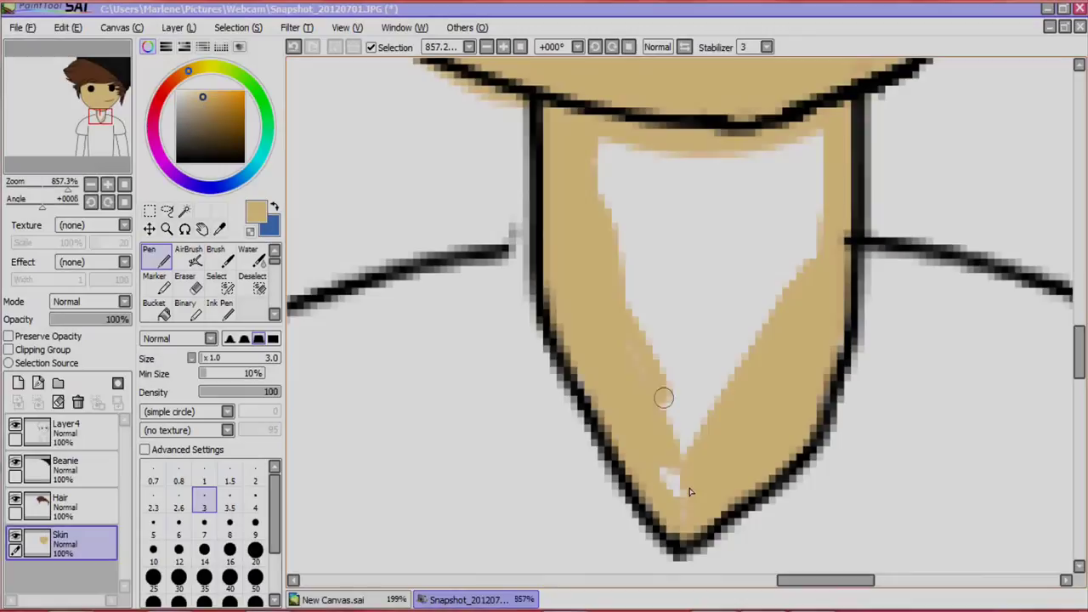
pyautogui.moveTo(660, 396)
pyautogui.mouseDown()
pyautogui.moveTo(750, 305)
pyautogui.moveTo(803, 302)
pyautogui.moveTo(652, 198)
pyautogui.moveTo(815, 196)
pyautogui.moveTo(814, 126)
pyautogui.mouseUp()
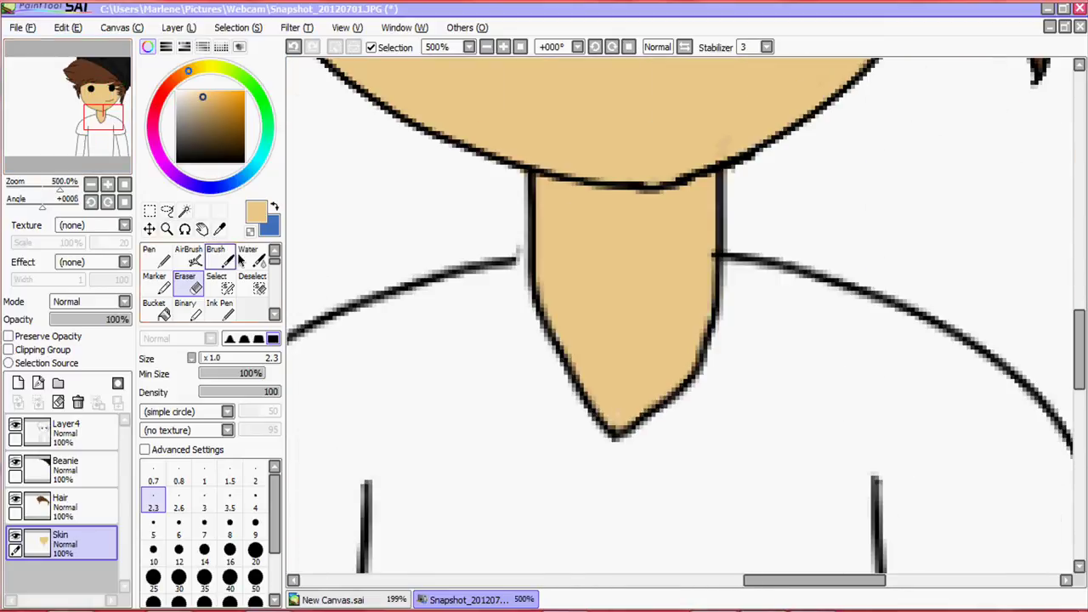
# Choose dark red with a size 15 pen and add a layer named Shirt beneath the Skin layer.
pyautogui.press('n')
pyautogui.click(100, 126)
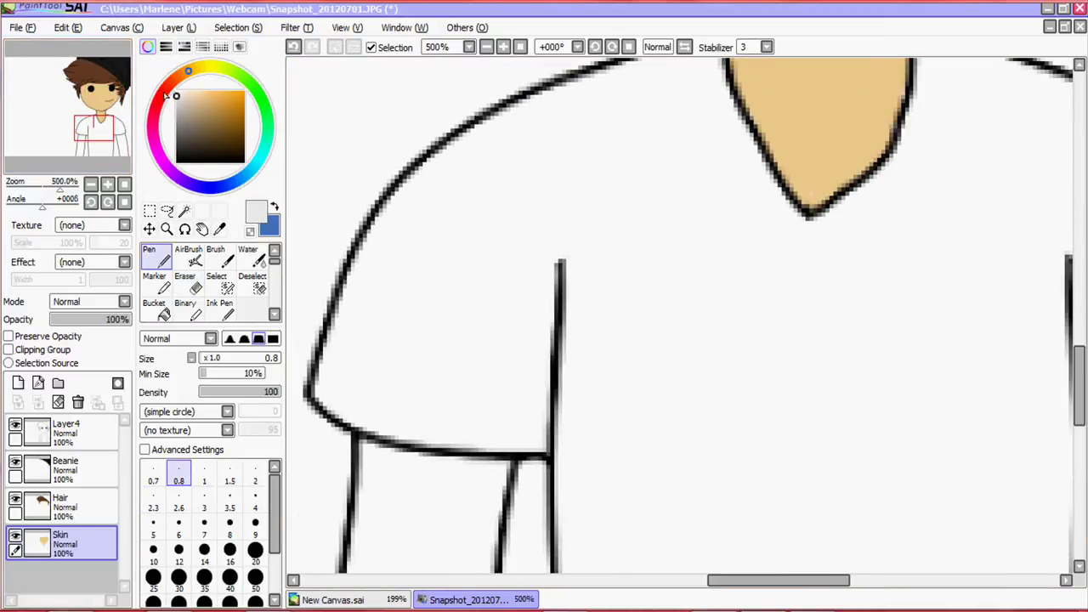
pyautogui.click(159, 99)
pyautogui.click(220, 132)
pyautogui.scroll(3, 213, 255)
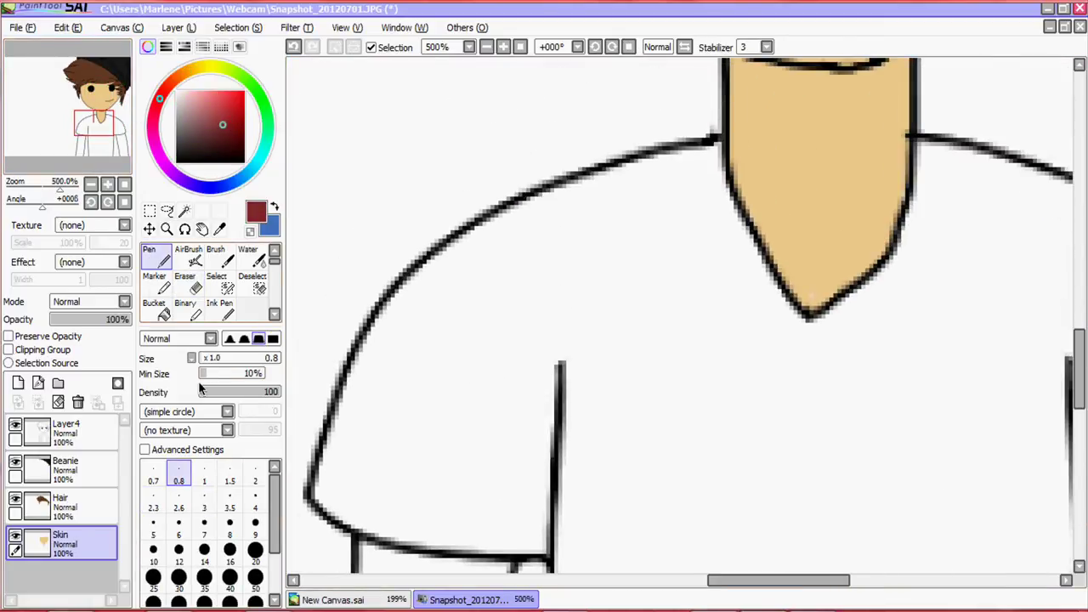
pyautogui.click(200, 357)
pyautogui.click(18, 382)
pyautogui.doubleClick(93, 582)
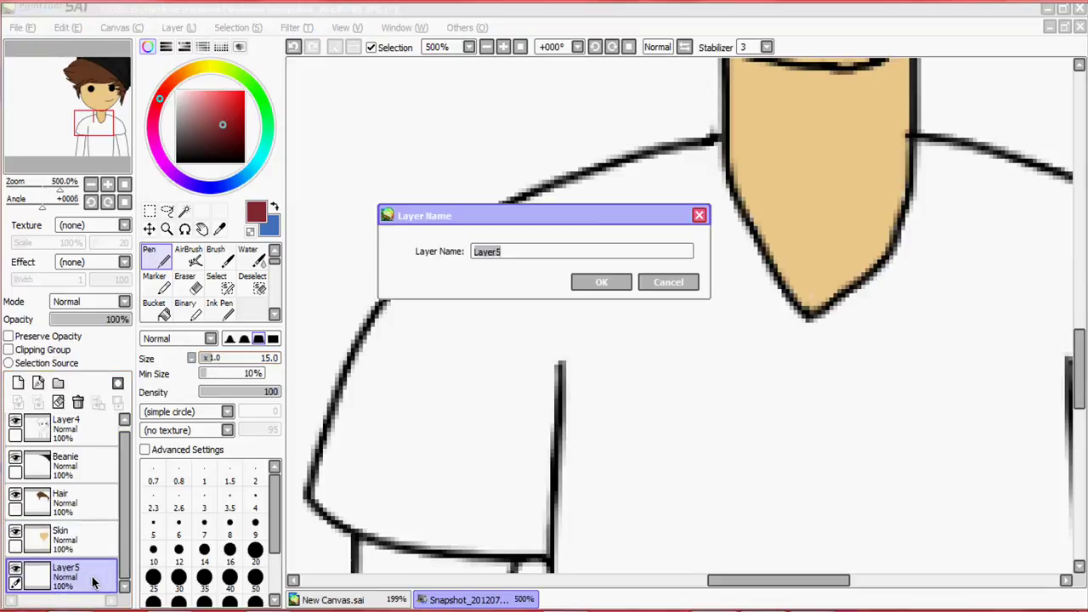
pyautogui.write('Shirt')
pyautogui.press('Return')
# Paint both sleeves and the body of the shirt dark red on the Shirt layer with the size 15 pen.
pyautogui.moveTo(433, 348); pyautogui.dragTo(437, 486)
pyautogui.scroll(-5, 437, 485)
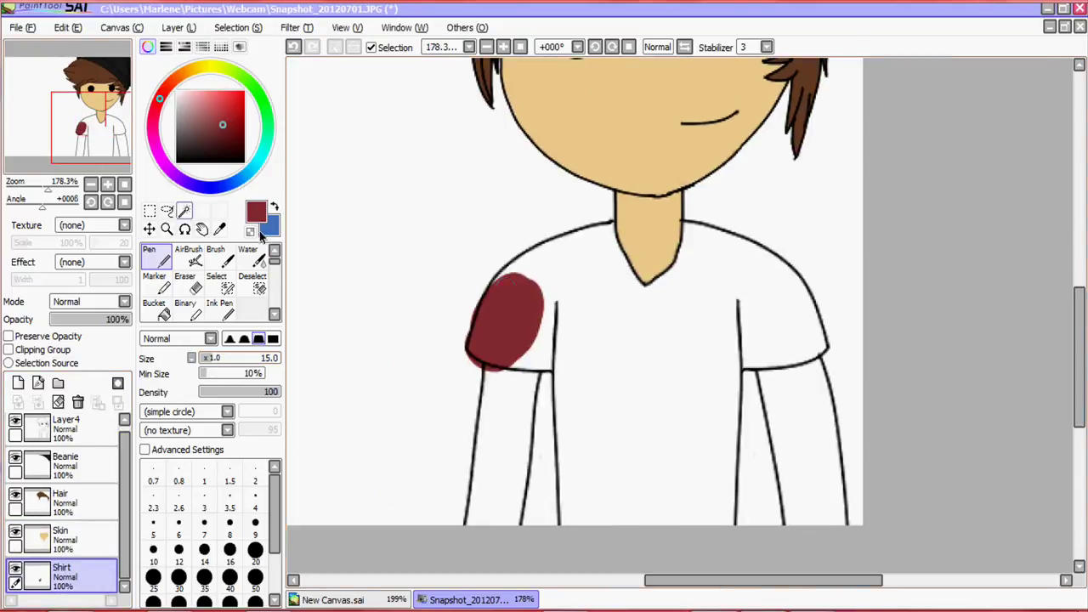
pyautogui.moveTo(510, 353)
pyautogui.mouseDown()
pyautogui.moveTo(573, 388)
pyautogui.moveTo(565, 441)
pyautogui.moveTo(595, 543)
pyautogui.moveTo(681, 474)
pyautogui.moveTo(721, 535)
pyautogui.mouseUp()
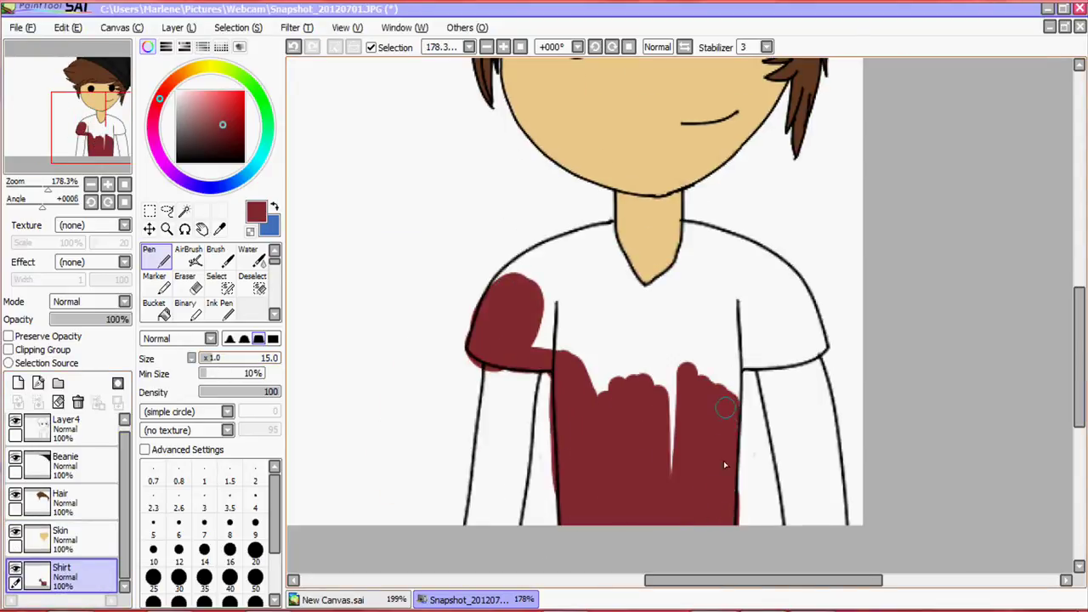
pyautogui.moveTo(725, 465); pyautogui.dragTo(742, 357)
pyautogui.moveTo(770, 267)
pyautogui.mouseDown()
pyautogui.moveTo(722, 255)
pyautogui.moveTo(787, 291)
pyautogui.mouseUp()
pyautogui.moveTo(652, 406)
pyautogui.mouseDown()
pyautogui.moveTo(680, 372)
pyautogui.moveTo(685, 332)
pyautogui.moveTo(499, 291)
pyautogui.mouseUp()
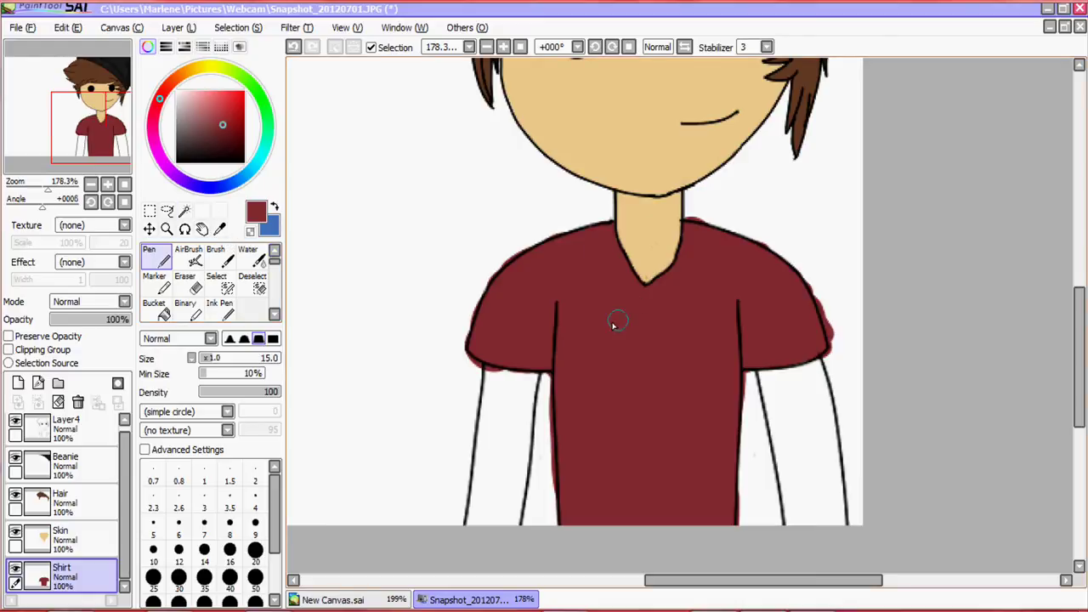
# Erase the red spill along the left side seam of the shirt's body with a size 2.3 eraser.
pyautogui.scroll(5, 498, 421)
pyautogui.click(184, 281)
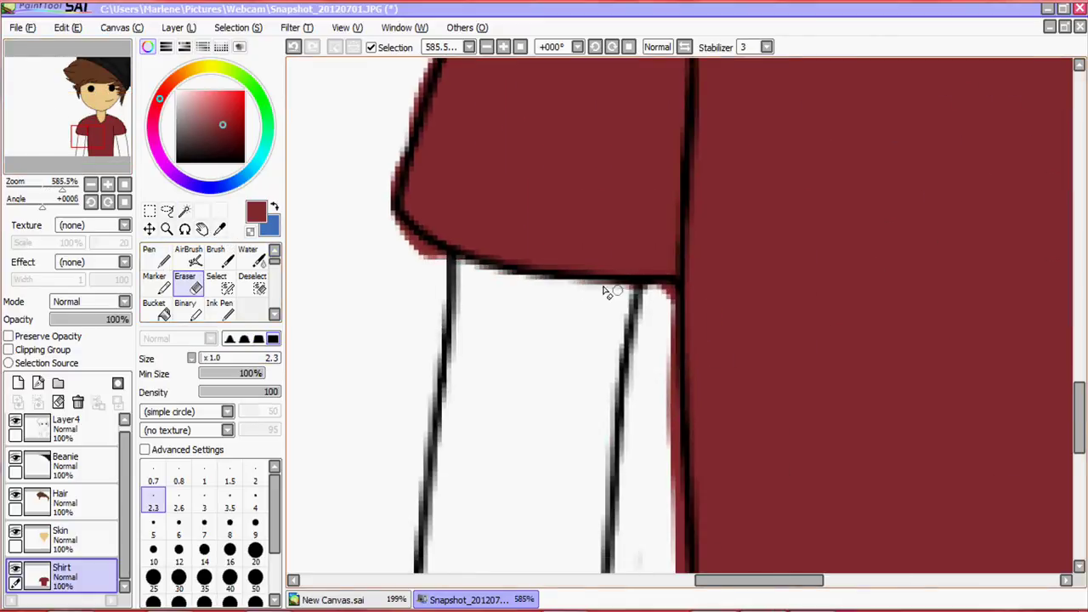
pyautogui.moveTo(680, 408); pyautogui.dragTo(675, 428)
pyautogui.scroll(-3, 675, 427)
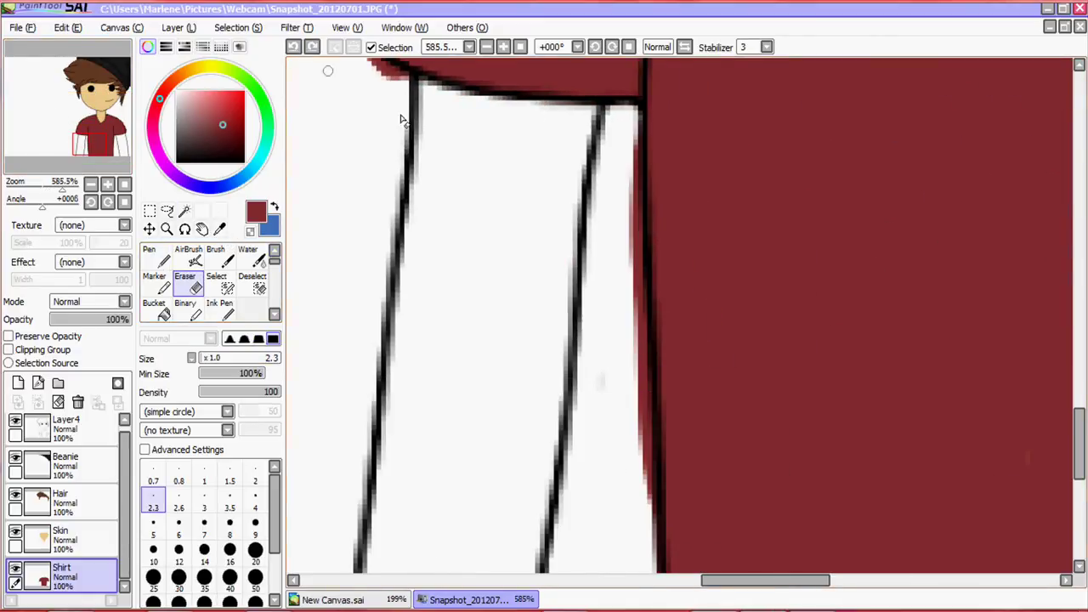
pyautogui.moveTo(603, 377)
pyautogui.mouseDown()
pyautogui.moveTo(641, 177)
pyautogui.moveTo(651, 434)
pyautogui.mouseUp()
pyautogui.scroll(-2, 651, 436)
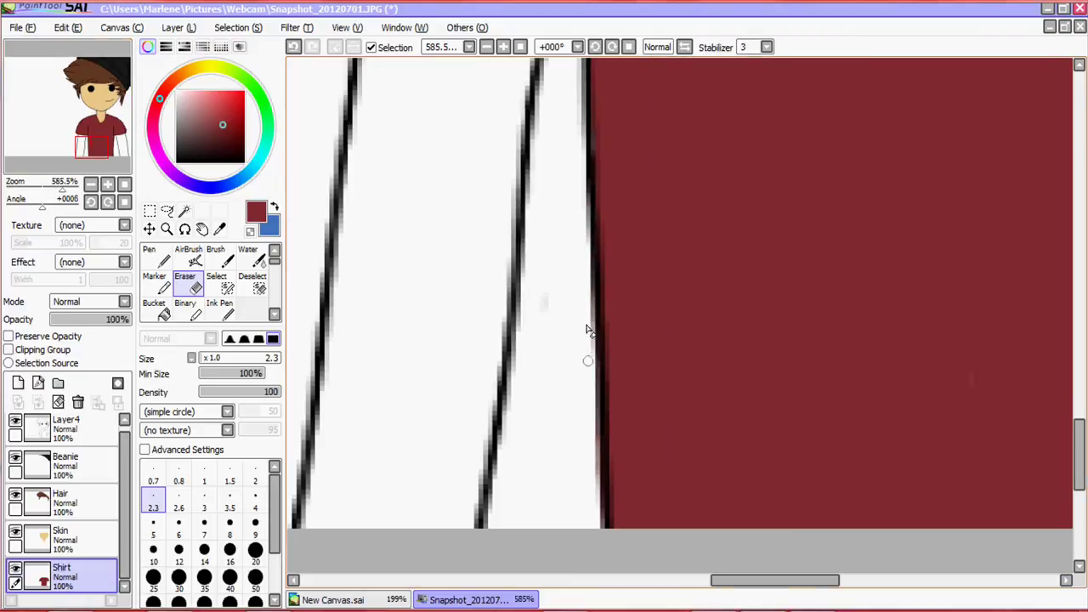
# Erase the red spill outside the outline of the left sleeve and shoulder up to the neck with the size 2.3 eraser.
pyautogui.scroll(2, 598, 512)
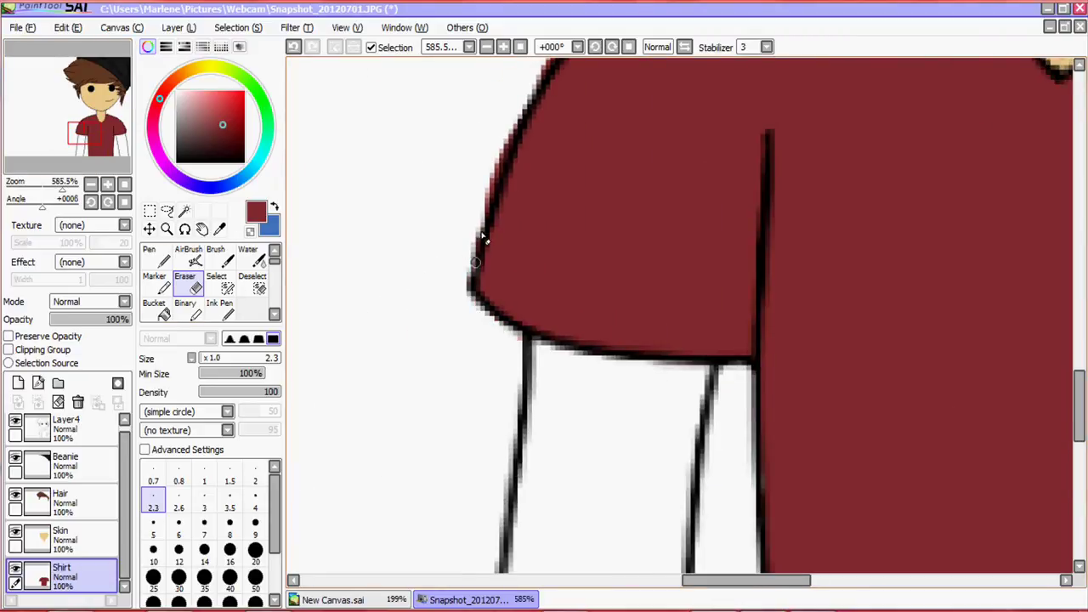
pyautogui.hotkey('ctrl', 'z')
pyautogui.moveTo(467, 280); pyautogui.dragTo(481, 230)
pyautogui.scroll(6, 508, 449)
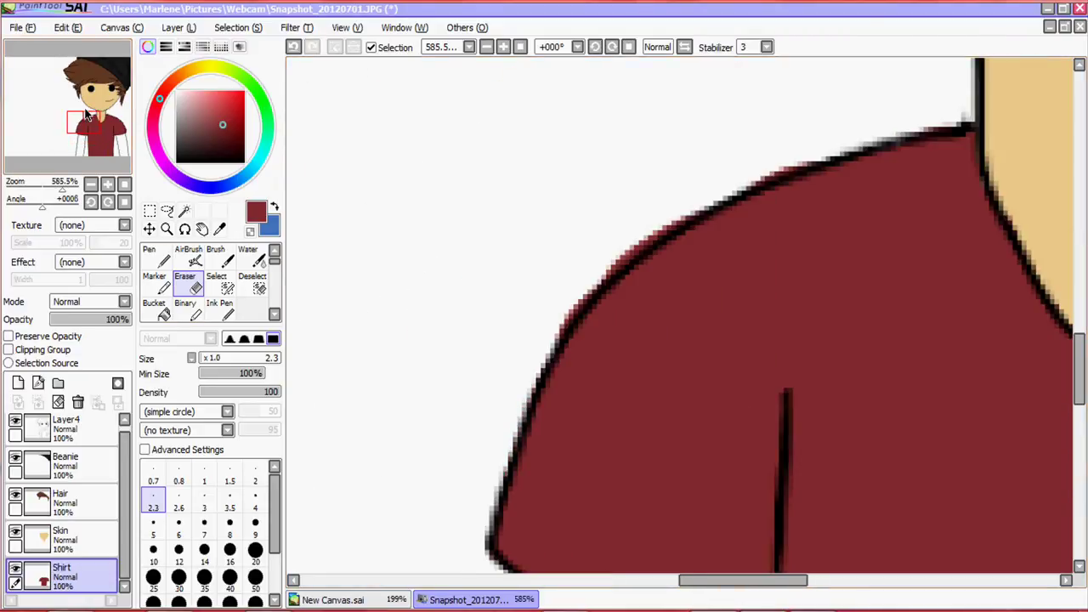
pyautogui.moveTo(86, 115); pyautogui.dragTo(86, 106)
pyautogui.hotkey('ctrl', 'z')
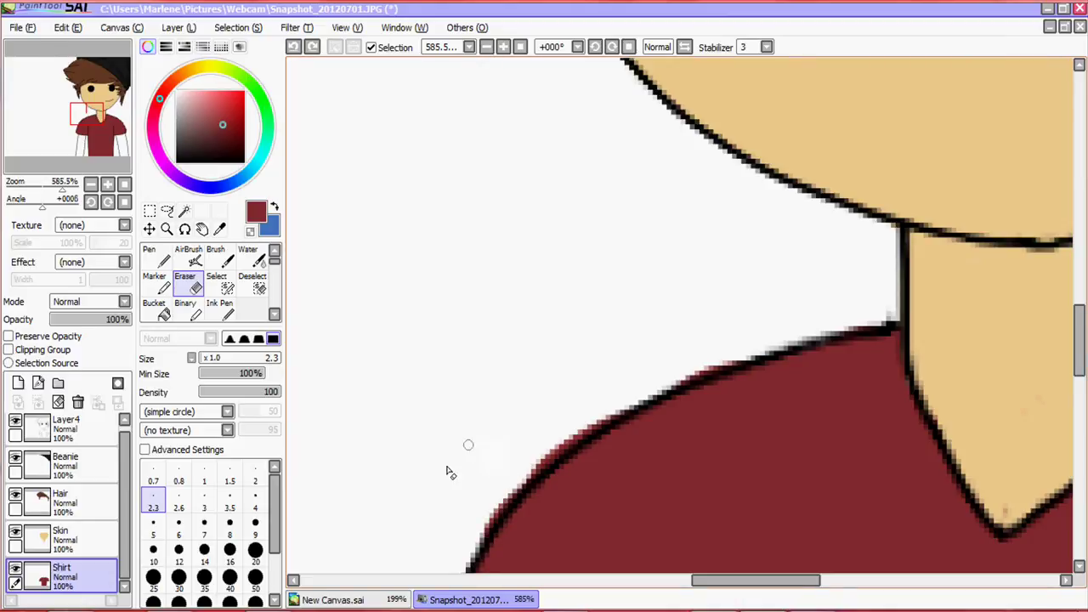
pyautogui.click(291, 49)
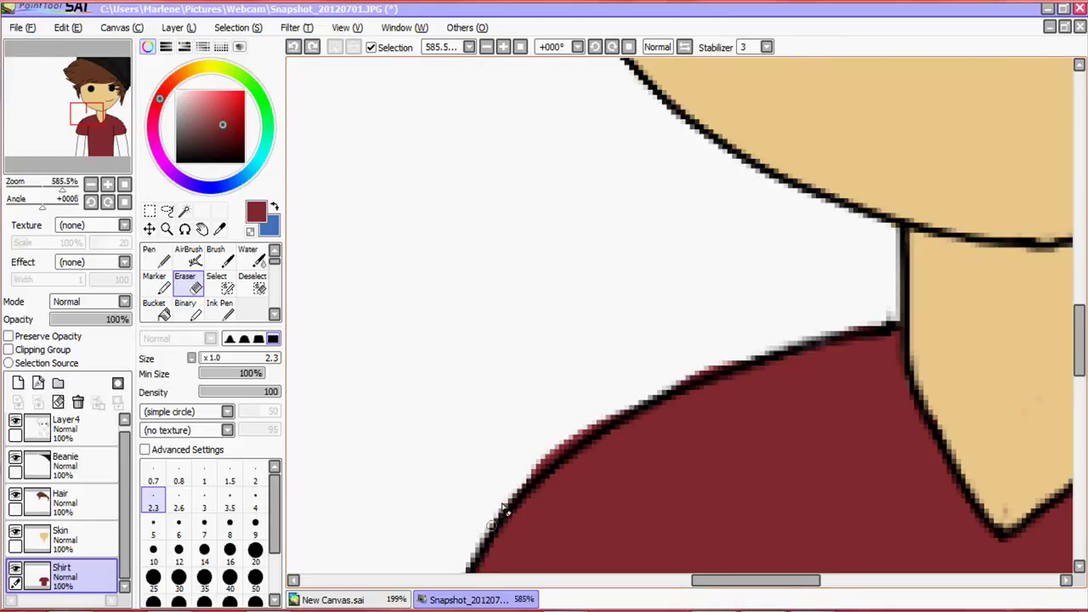
pyautogui.moveTo(106, 117); pyautogui.dragTo(117, 130)
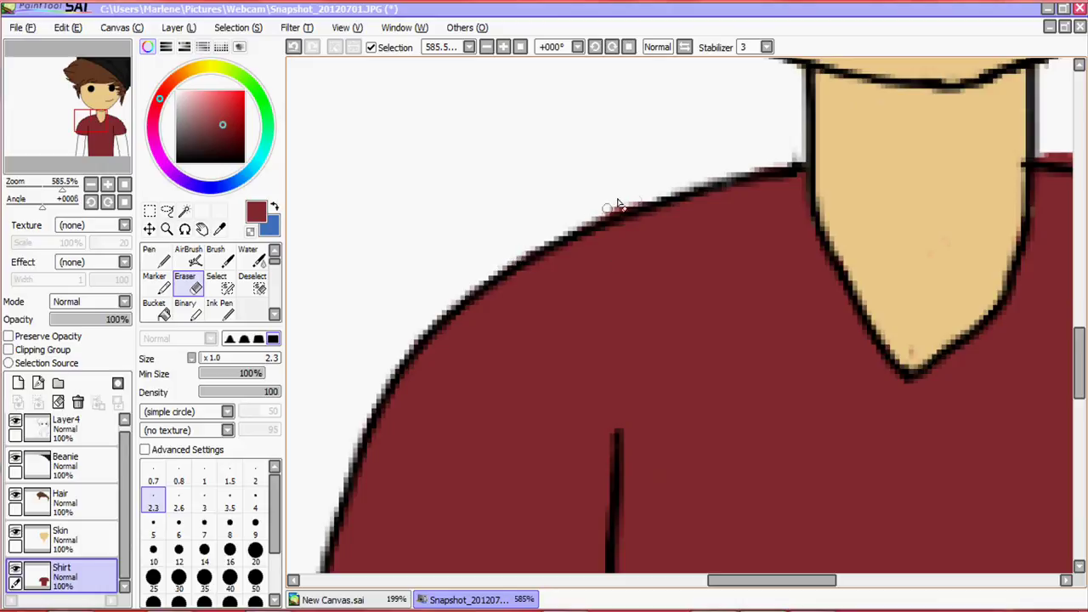
# Erase the red spill along the right shoulder and the outer edge of the right sleeve.
pyautogui.moveTo(639, 223); pyautogui.dragTo(579, 219)
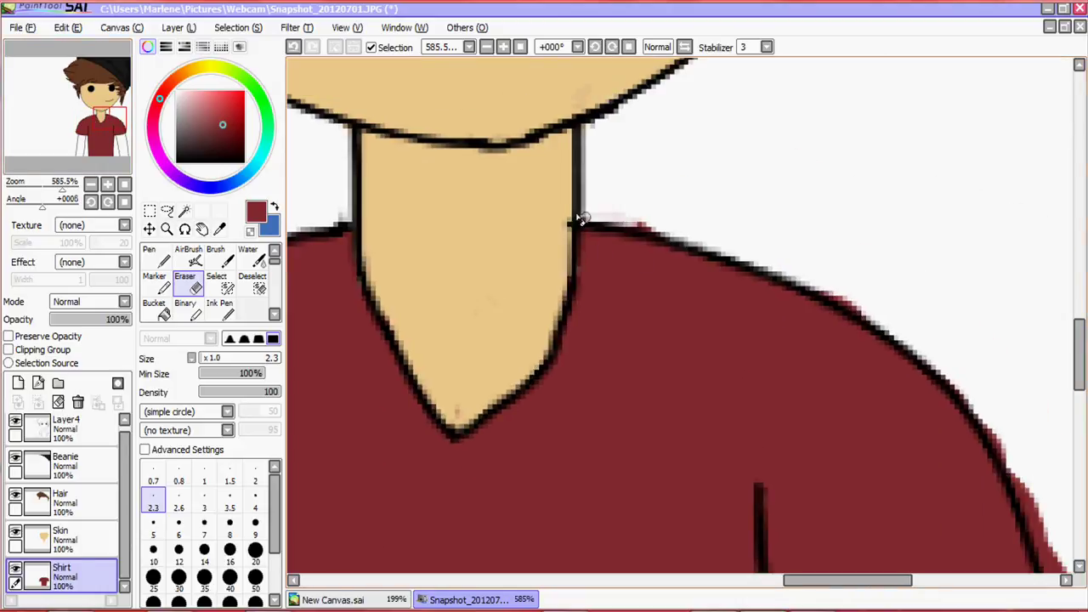
pyautogui.moveTo(792, 283); pyautogui.dragTo(808, 291)
pyautogui.moveTo(808, 291); pyautogui.dragTo(702, 162)
pyautogui.click(312, 51)
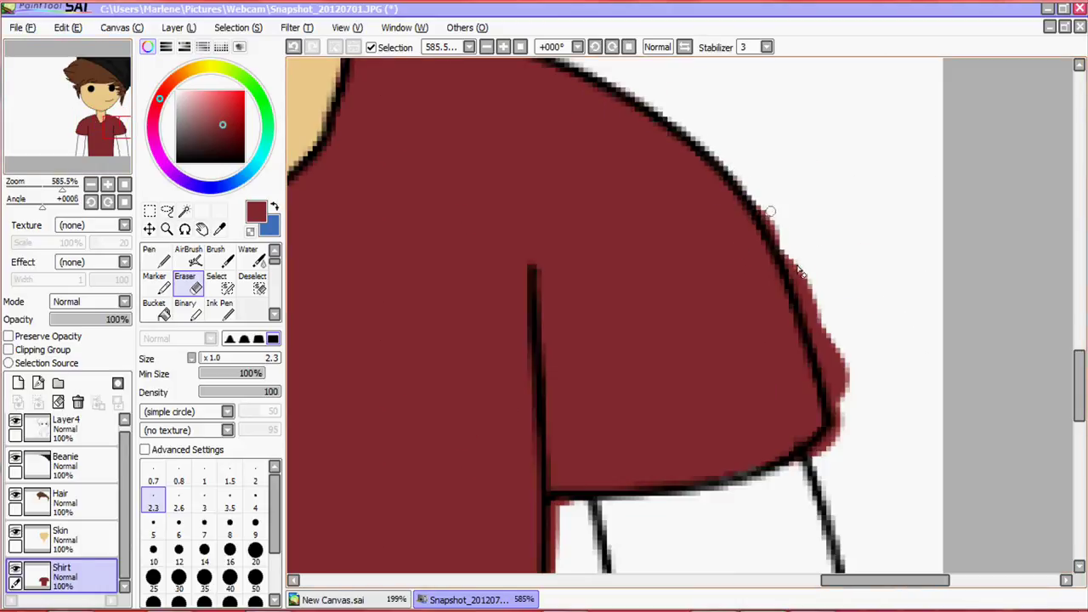
pyautogui.hotkey('ctrl', 'z')
pyautogui.moveTo(806, 283); pyautogui.dragTo(847, 380)
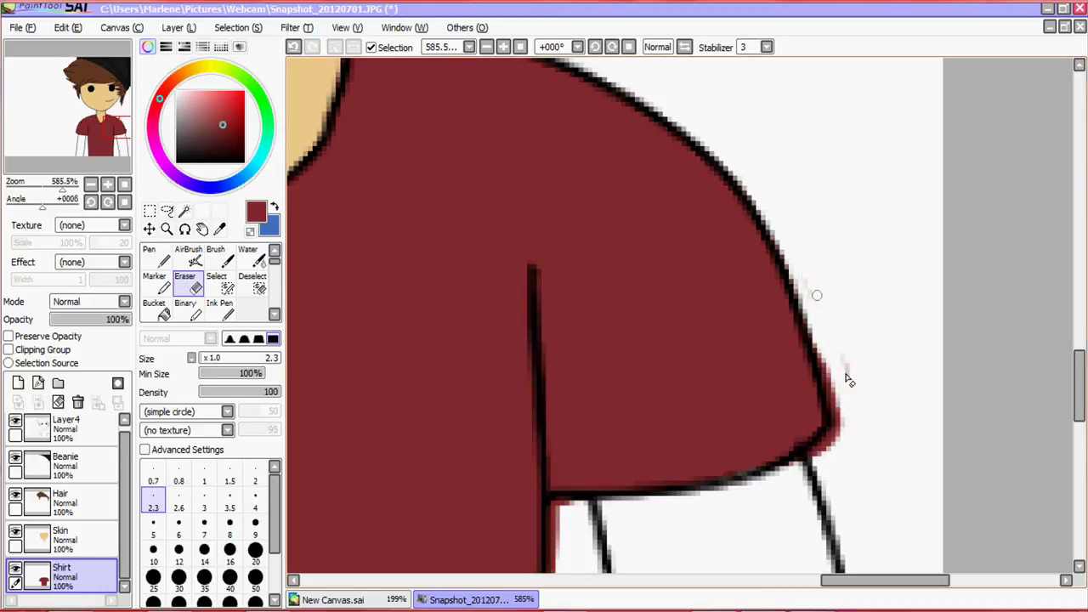
# Erase the red spill beneath the right sleeve and down the right side seam of the body on the Shirt layer.
pyautogui.press('n')
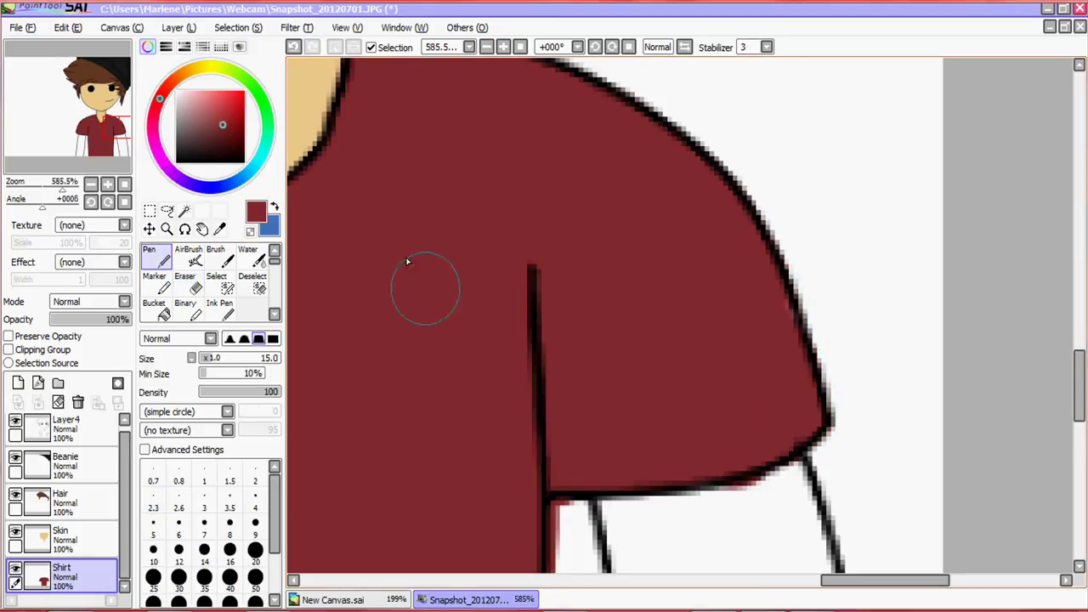
pyautogui.moveTo(128, 145); pyautogui.dragTo(110, 146)
pyautogui.press('e')
pyautogui.click(15, 568)
pyautogui.click(15, 568)
pyautogui.click(65, 425)
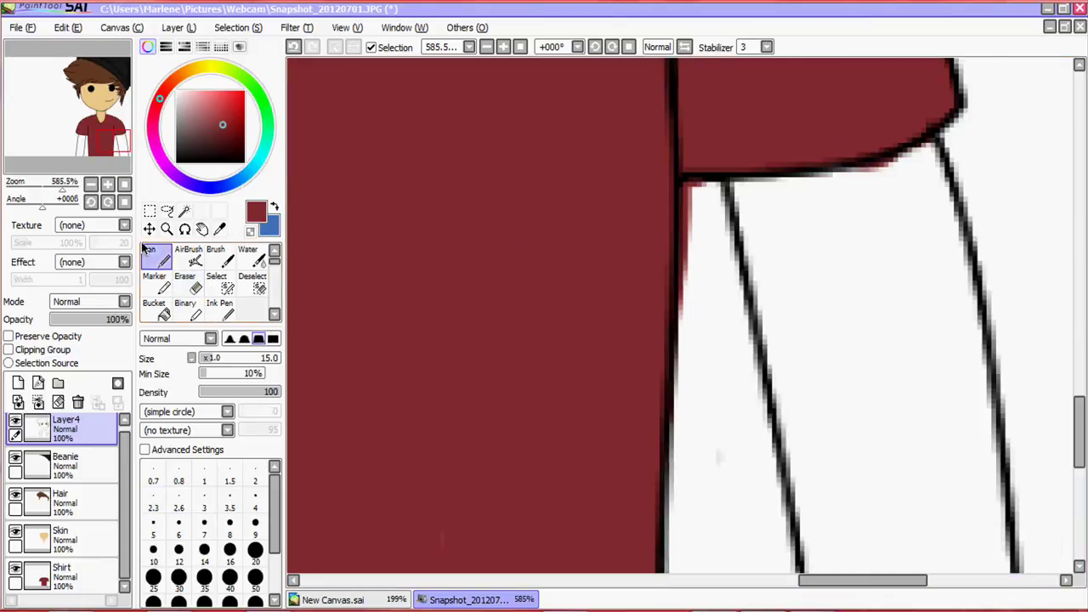
pyautogui.click(85, 578)
pyautogui.hotkey('ctrl', 'z')
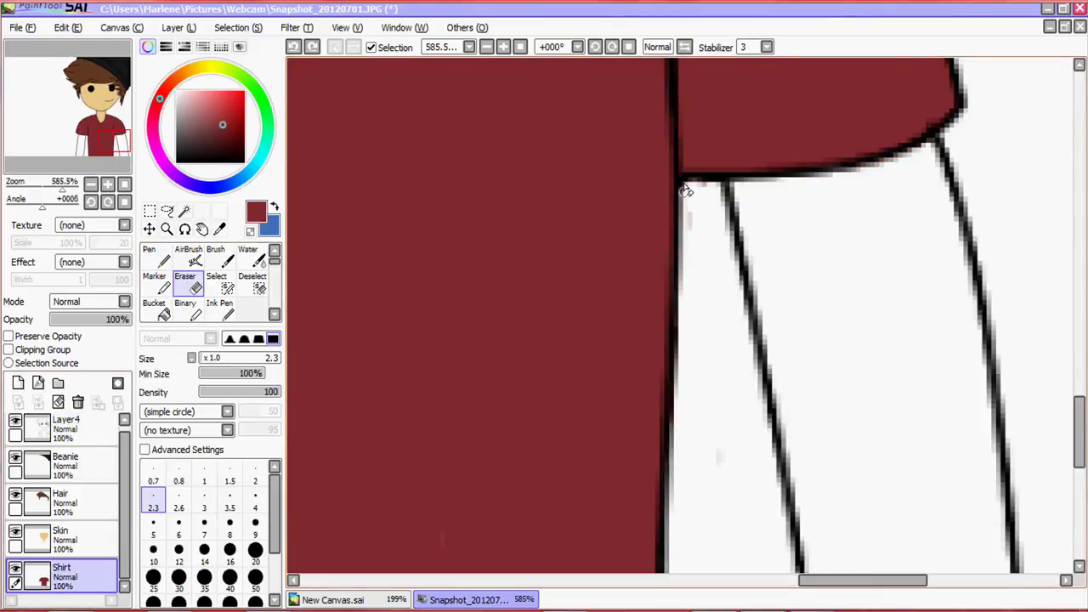
pyautogui.click(686, 191)
pyautogui.scroll(-5, 646, 212)
# Pick the face's tan colour and merge the Beanie, Hair and Skin layers down into the Shirt layer.
pyautogui.press('alt')
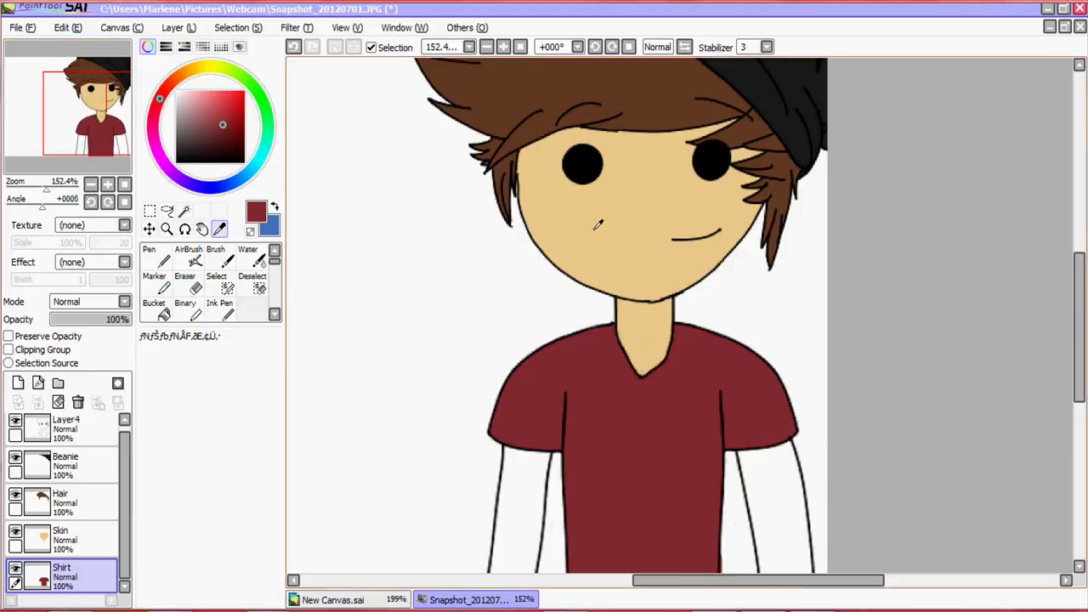
pyautogui.click(598, 224)
pyautogui.click(77, 464)
pyautogui.click(78, 402)
pyautogui.click(18, 402)
# Add a layer beneath the Shirt layer and name it Skin / Arms.
pyautogui.click(18, 382)
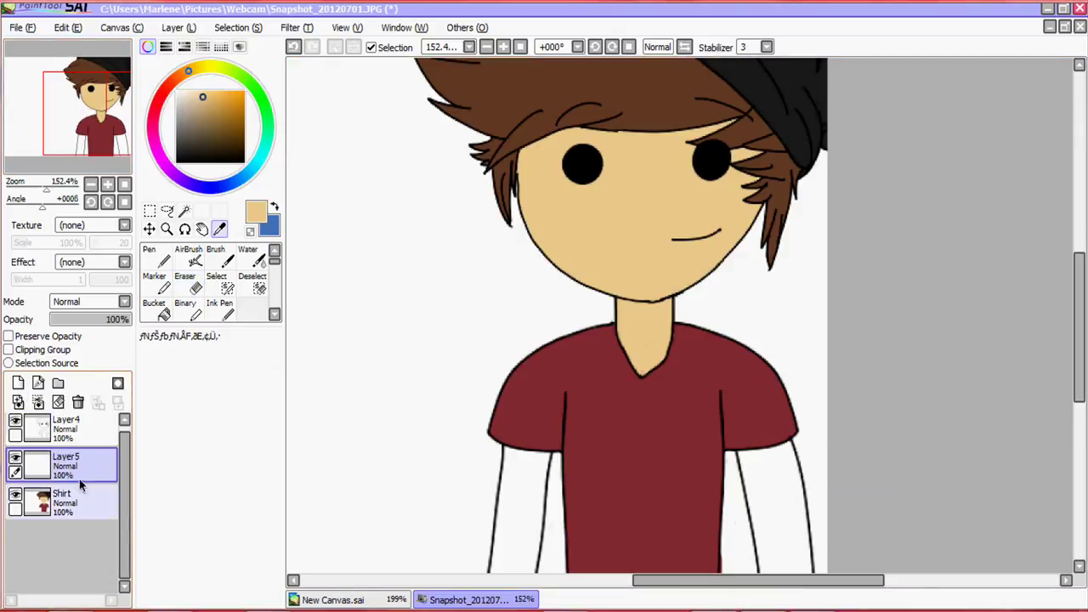
pyautogui.moveTo(80, 484); pyautogui.dragTo(85, 510)
pyautogui.doubleClick(98, 505)
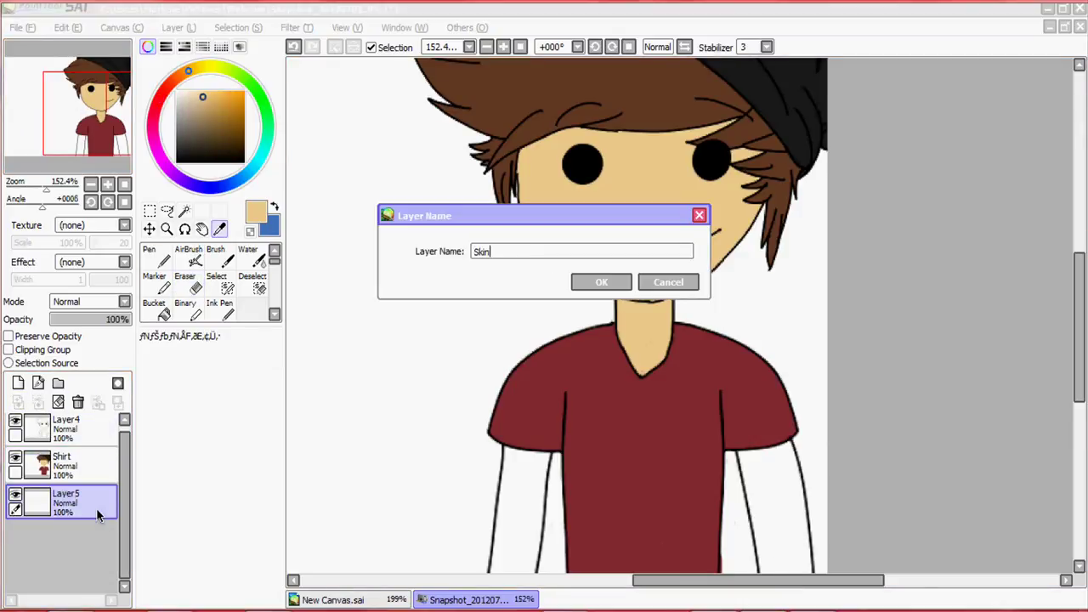
pyautogui.write('Skin / Arms')
pyautogui.press('Return')
# Fill the left arm with tan from the sleeve to the canvas edge using the size 15 pen.
pyautogui.scroll(5, 527, 451)
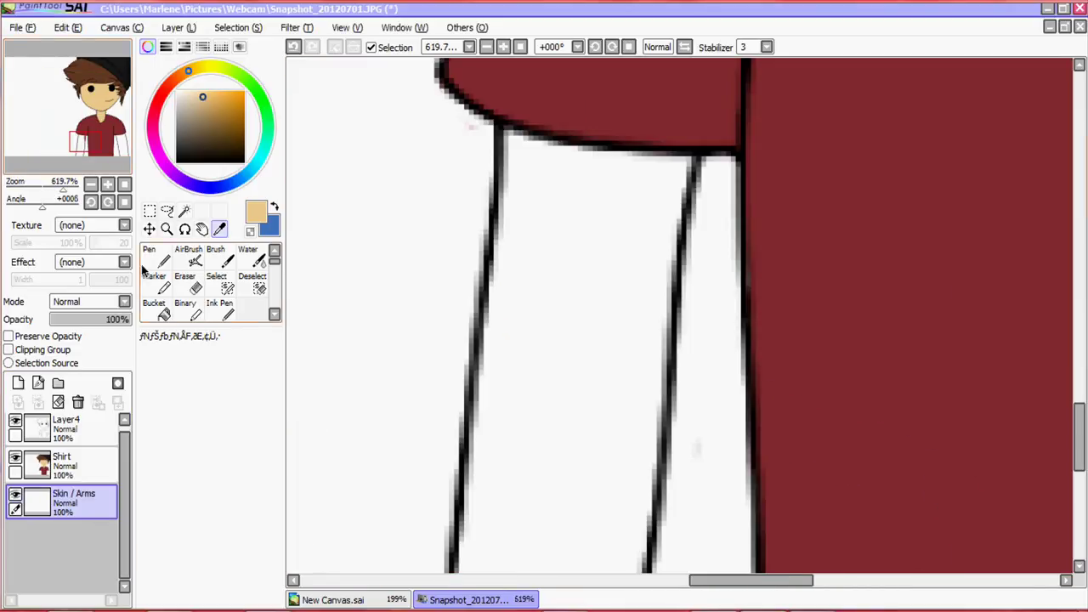
pyautogui.press('n')
pyautogui.moveTo(544, 170)
pyautogui.mouseDown()
pyautogui.moveTo(539, 236)
pyautogui.moveTo(610, 151)
pyautogui.mouseUp()
pyautogui.moveTo(607, 227)
pyautogui.mouseDown()
pyautogui.moveTo(620, 393)
pyautogui.moveTo(701, 372)
pyautogui.mouseUp()
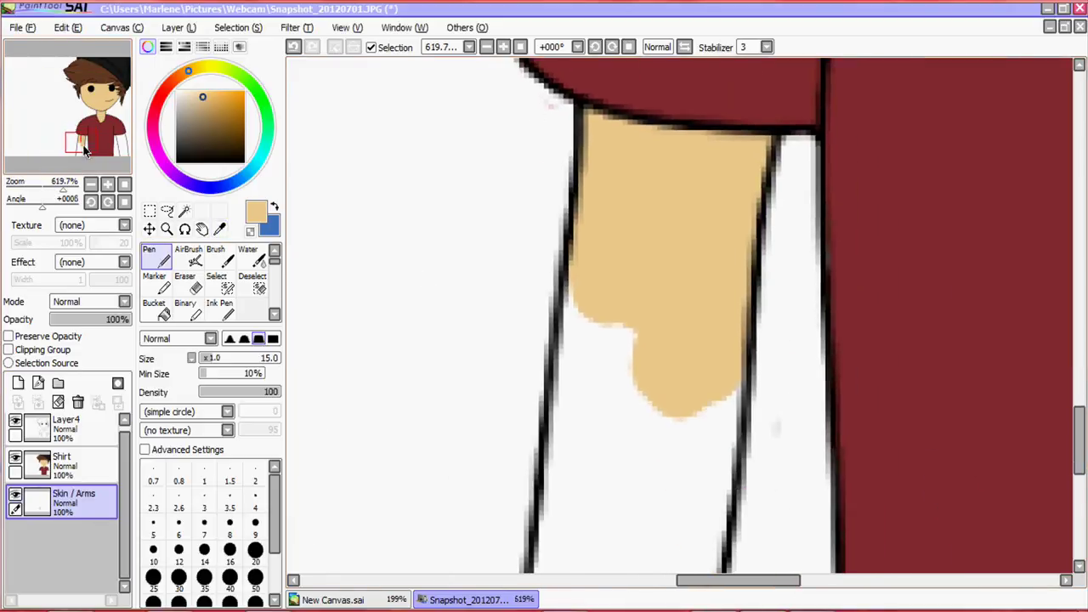
pyautogui.moveTo(595, 298); pyautogui.dragTo(629, 476)
pyautogui.moveTo(646, 408)
pyautogui.mouseDown()
pyautogui.moveTo(703, 506)
pyautogui.moveTo(570, 515)
pyautogui.mouseUp()
pyautogui.scroll(-3, 558, 530)
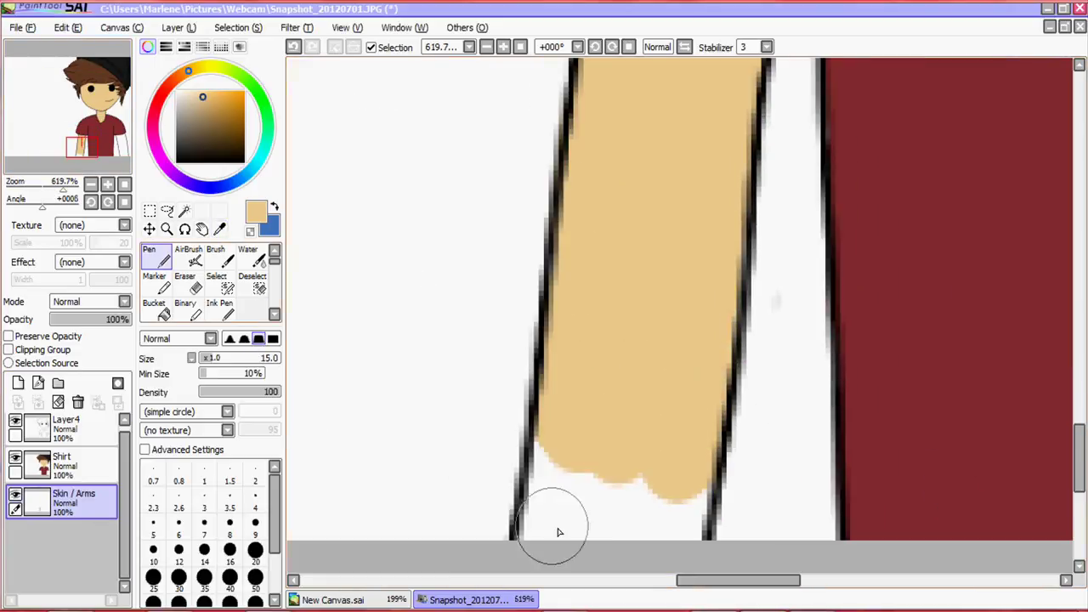
pyautogui.moveTo(544, 476); pyautogui.dragTo(671, 510)
# Fill the right arm with tan using the size 15 pen, and erase the stray speck between the arm and shirt.
pyautogui.click(115, 147)
pyautogui.click(114, 146)
pyautogui.moveTo(510, 162); pyautogui.dragTo(646, 502)
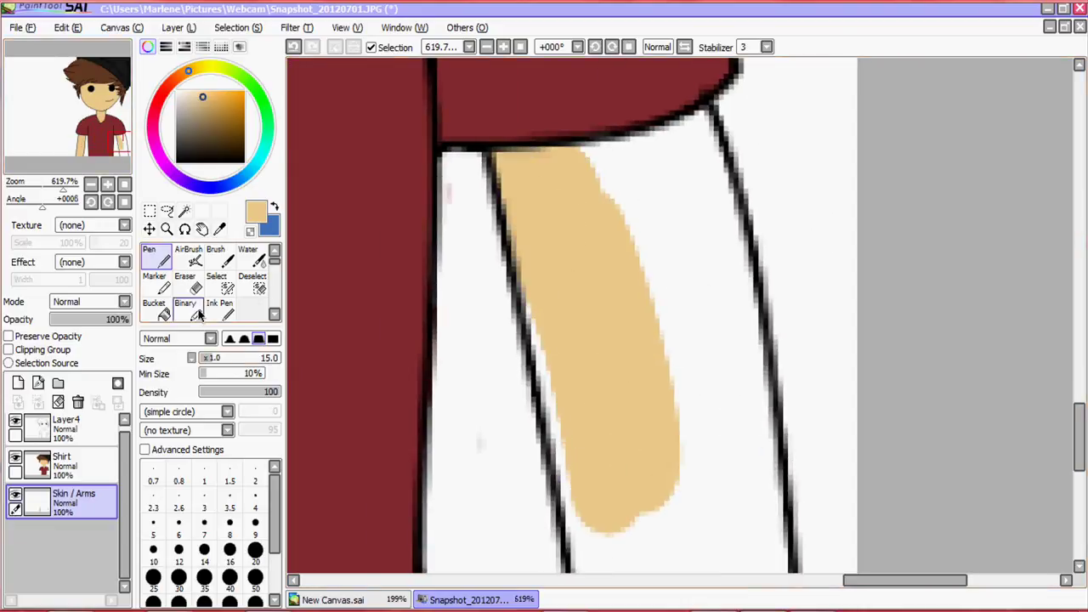
pyautogui.press('e')
pyautogui.press('n')
pyautogui.press('e')
pyautogui.click(455, 196)
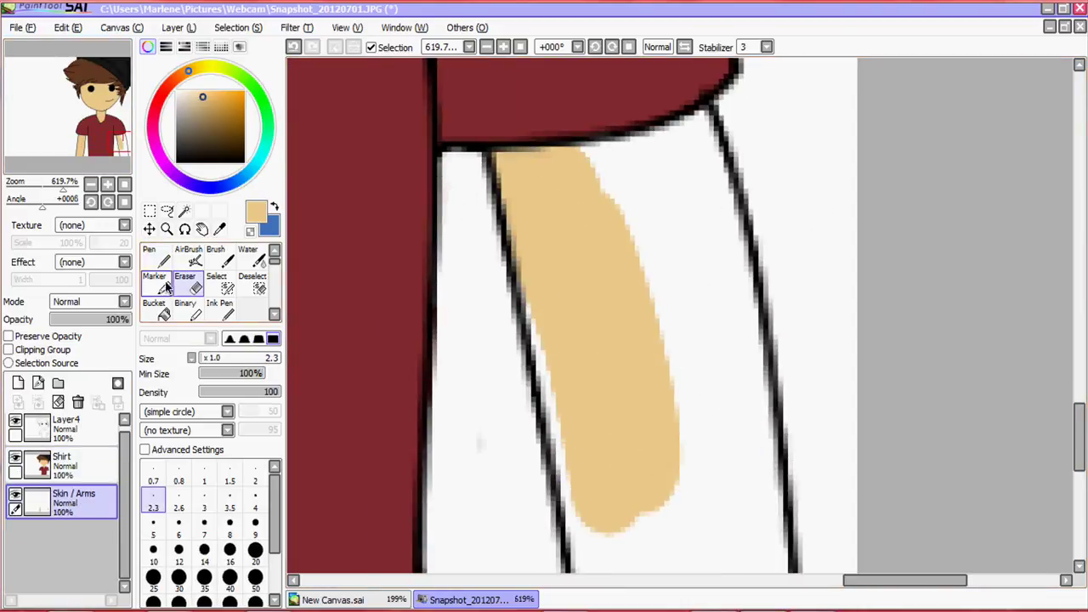
pyautogui.press('n')
pyautogui.moveTo(629, 323)
pyautogui.mouseDown()
pyautogui.moveTo(680, 134)
pyautogui.moveTo(723, 399)
pyautogui.mouseUp()
pyautogui.keyDown('alt'); pyautogui.click(510, 255); pyautogui.keyUp('alt')
pyautogui.moveTo(476, 255)
pyautogui.mouseDown()
pyautogui.moveTo(521, 462)
pyautogui.moveTo(602, 558)
pyautogui.moveTo(665, 491)
pyautogui.moveTo(706, 553)
pyautogui.mouseUp()
# Merge the Layer4 outlines and the Shirt layer down into the Skin / Arms layer.
pyautogui.press('e')
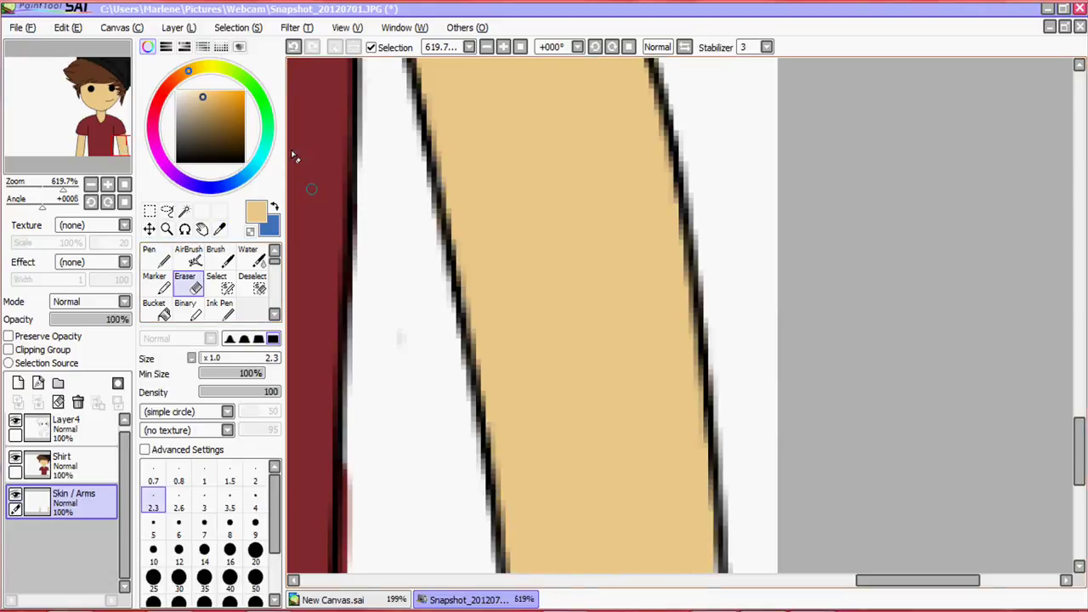
pyautogui.click(61, 463)
pyautogui.moveTo(64, 192); pyautogui.dragTo(41, 189)
pyautogui.click(38, 401)
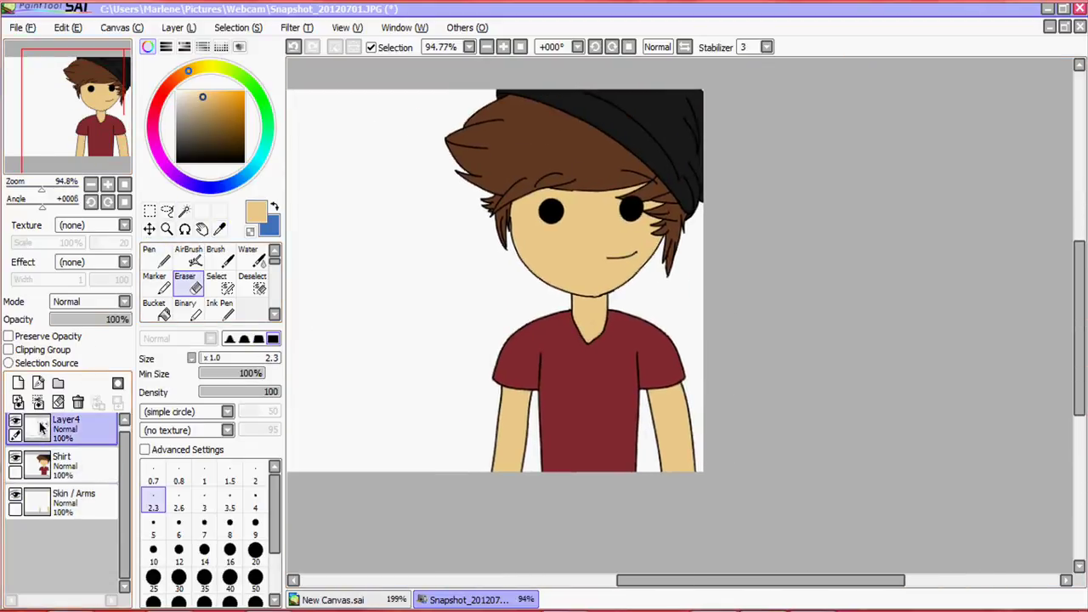
pyautogui.click(67, 427)
pyautogui.click(38, 401)
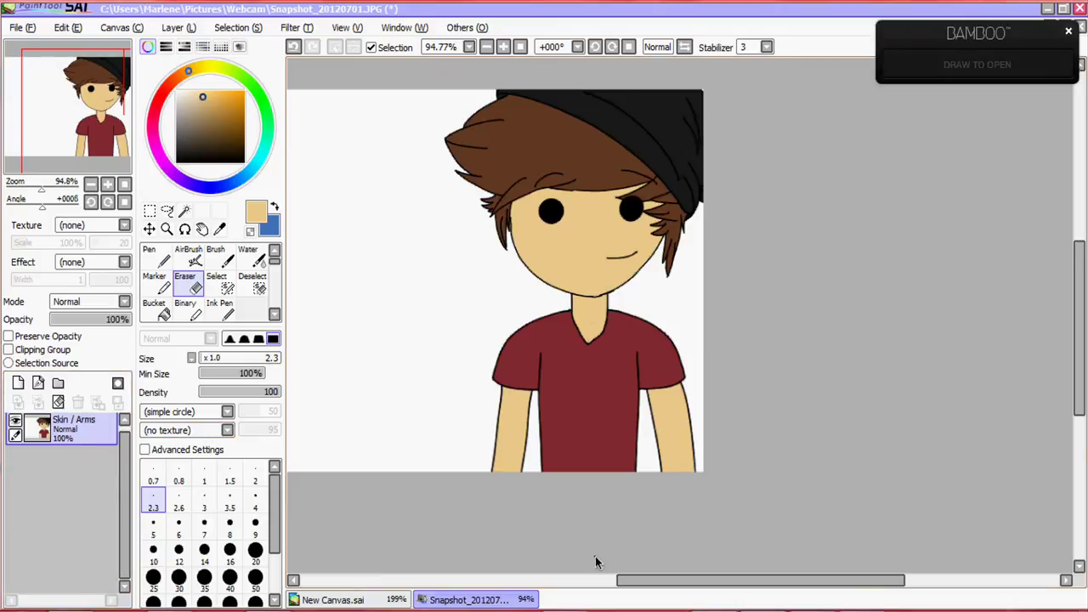
pyautogui.click(1026, 600)
pyautogui.click(970, 541)
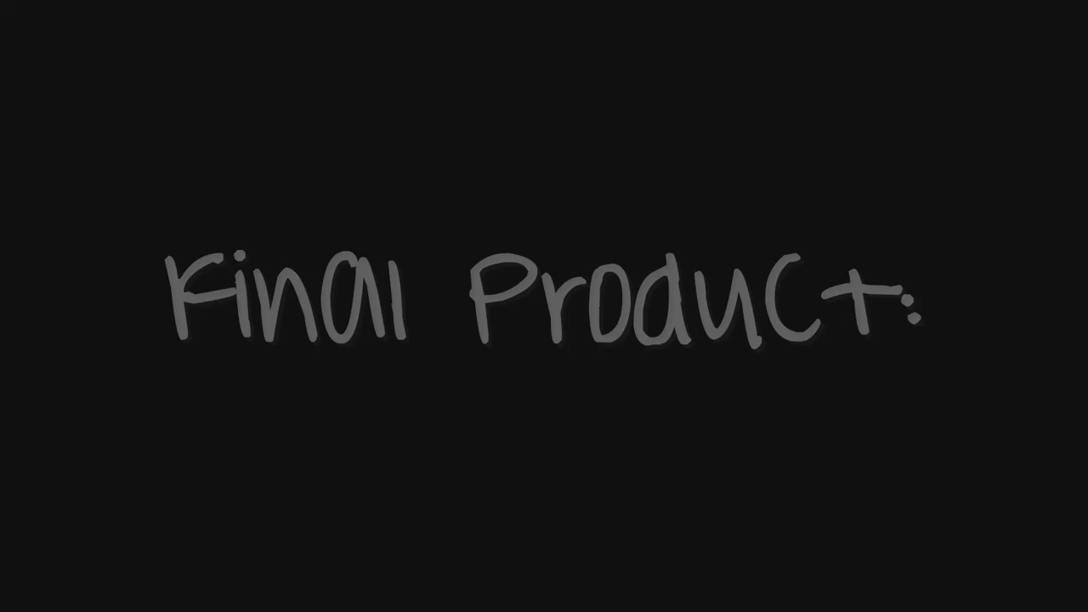